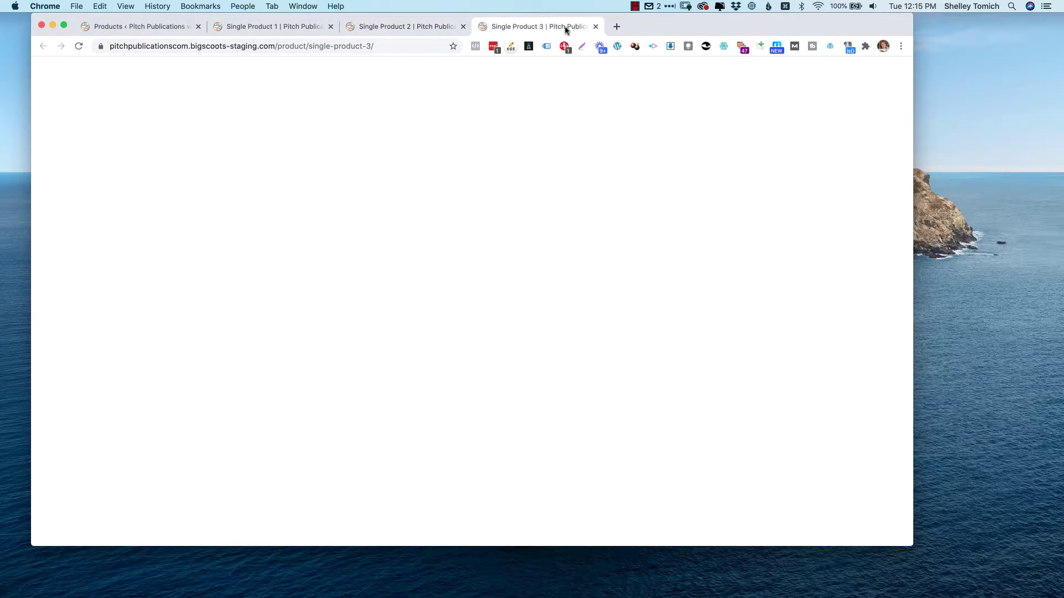
Set the product type to Product bundle and mark the product as downloadable.
{"action": "left_click", "coordinate": [132, 27]}
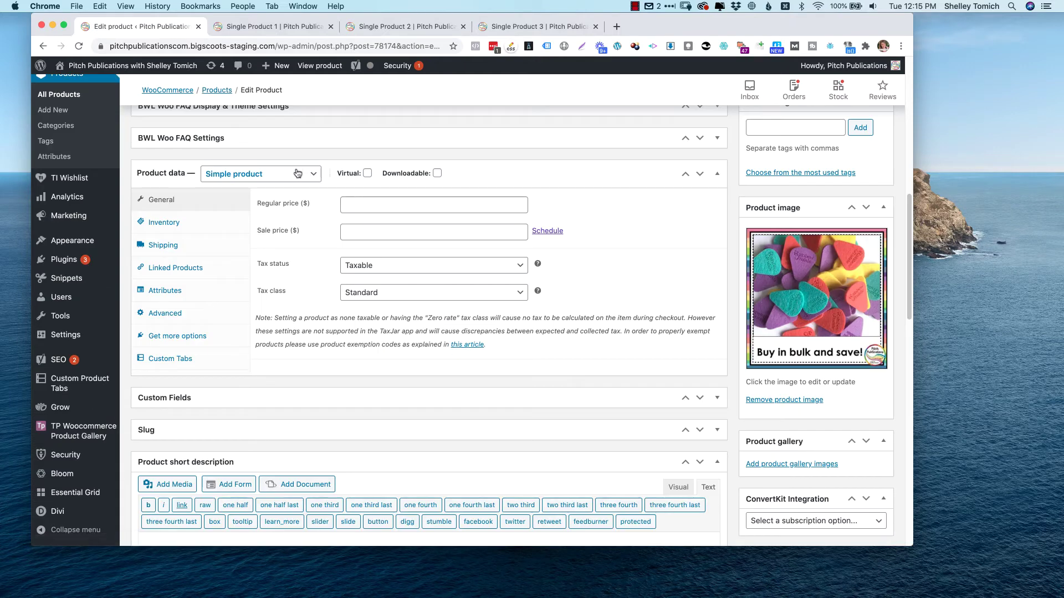
{"action": "left_click", "coordinate": [297, 173]}
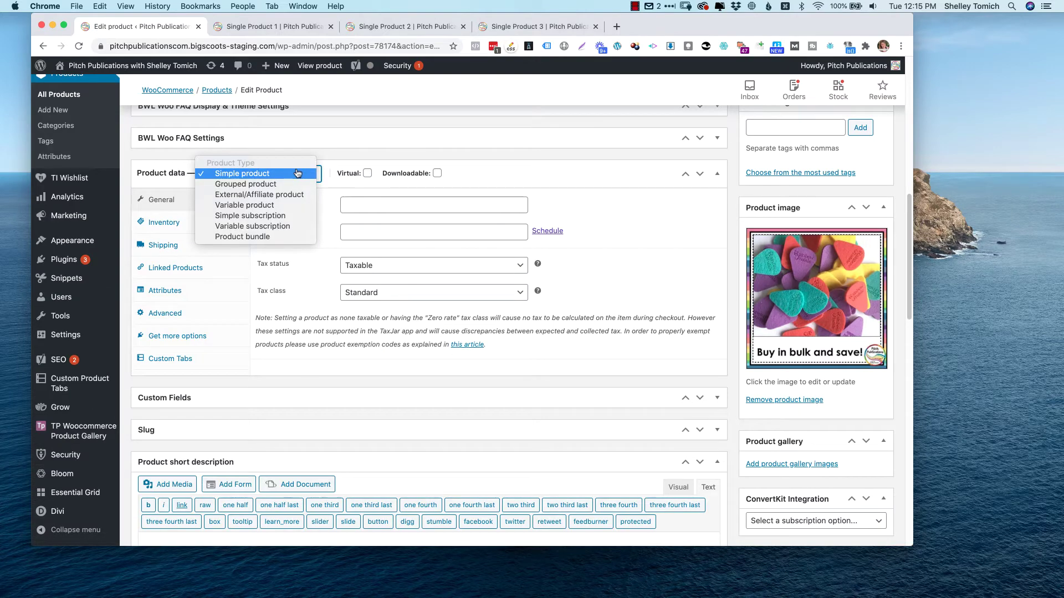
{"action": "left_click", "coordinate": [299, 237]}
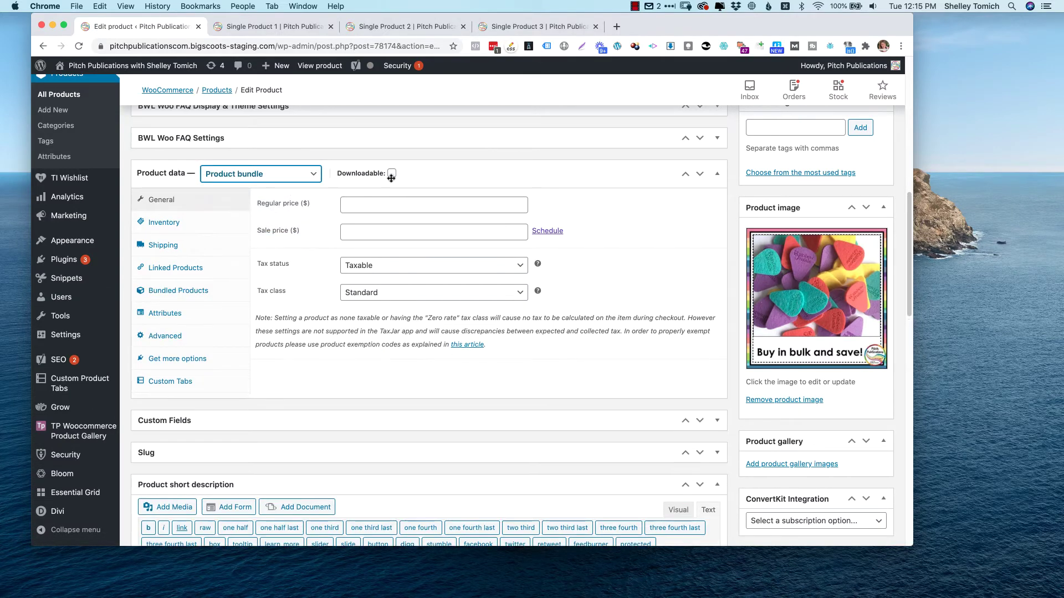
{"action": "left_click", "coordinate": [392, 174]}
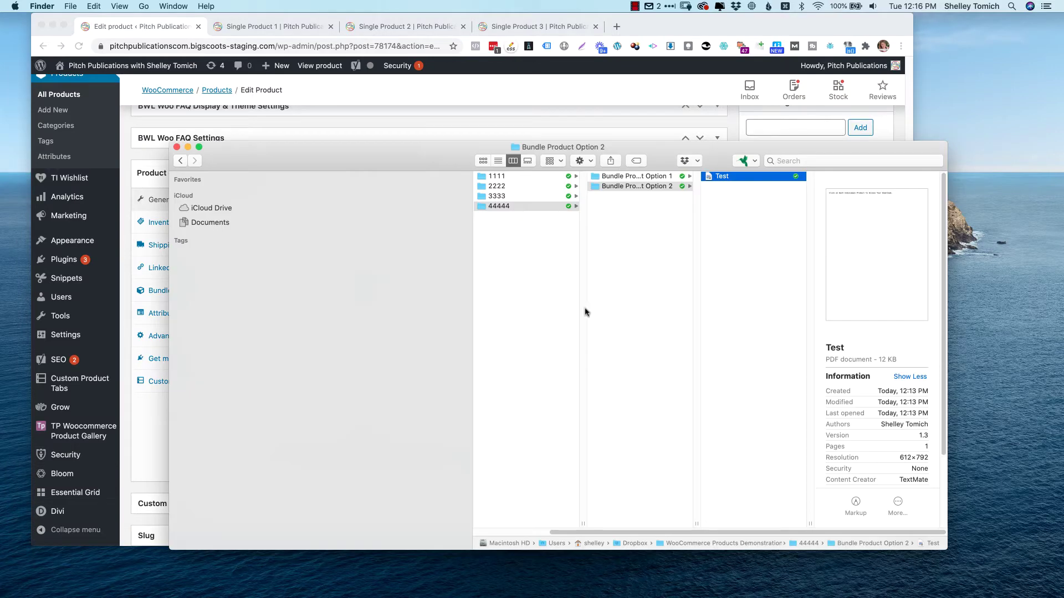
Check the 44444 product folder in Finder and enter 44444 as the bundle's SKU.
{"action": "left_click", "coordinate": [498, 206]}
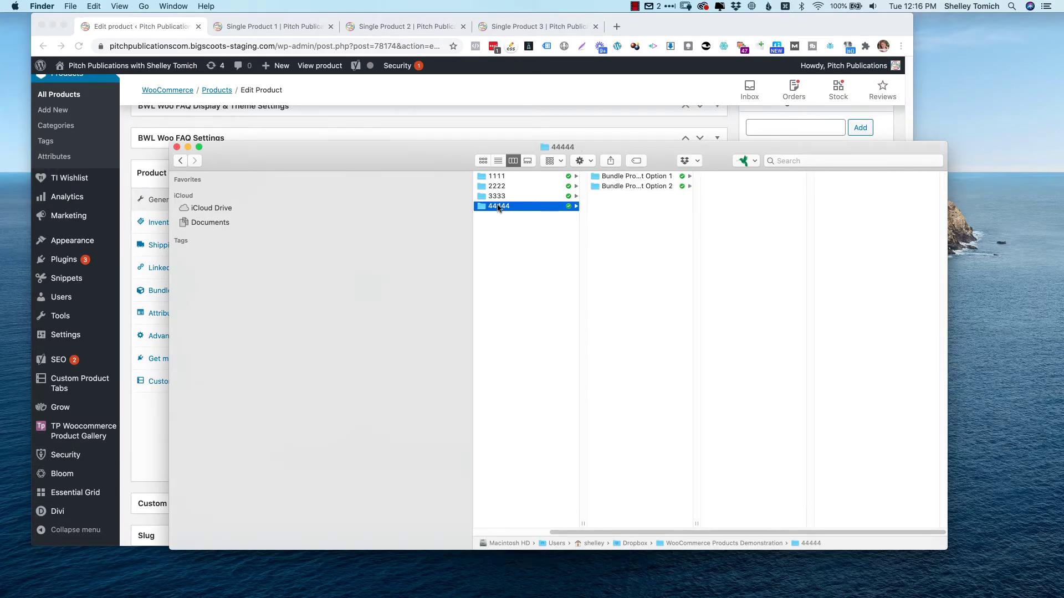
{"action": "left_click", "coordinate": [469, 123]}
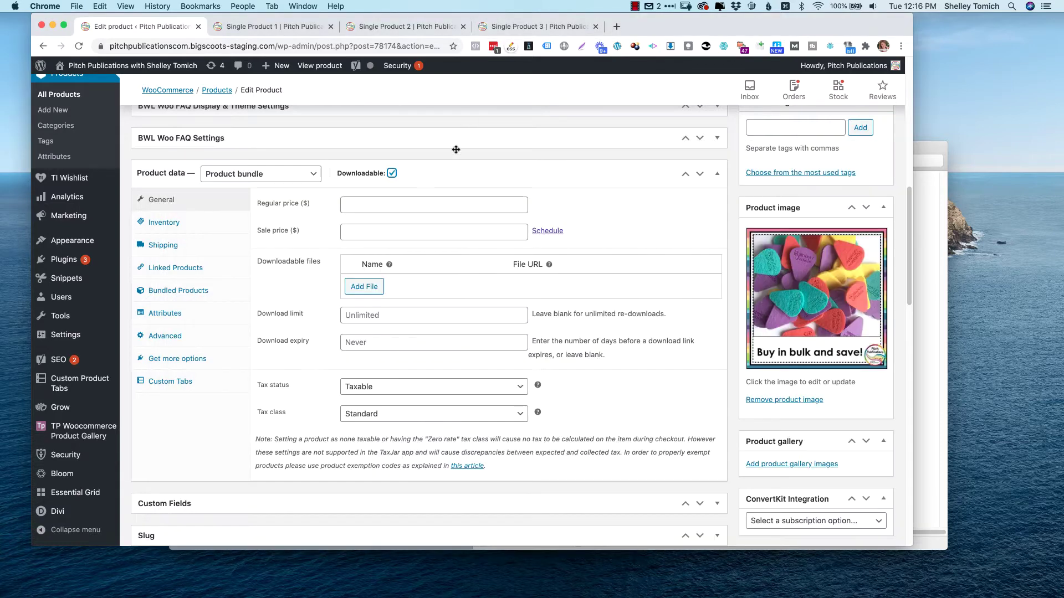
{"action": "left_click", "coordinate": [238, 228]}
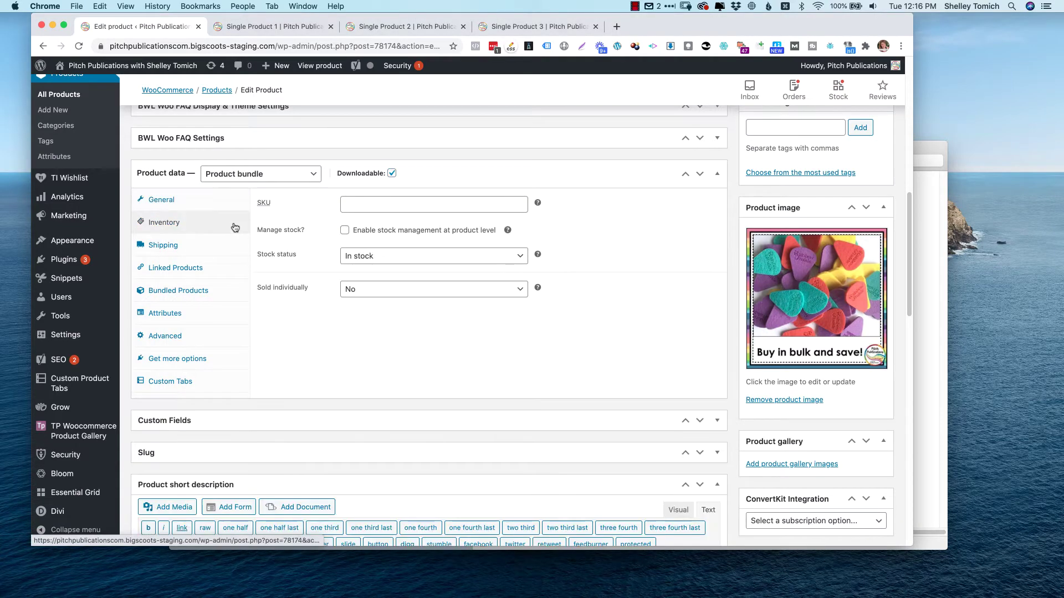
{"action": "left_click", "coordinate": [393, 208]}
{"action": "type", "text": "44444"}
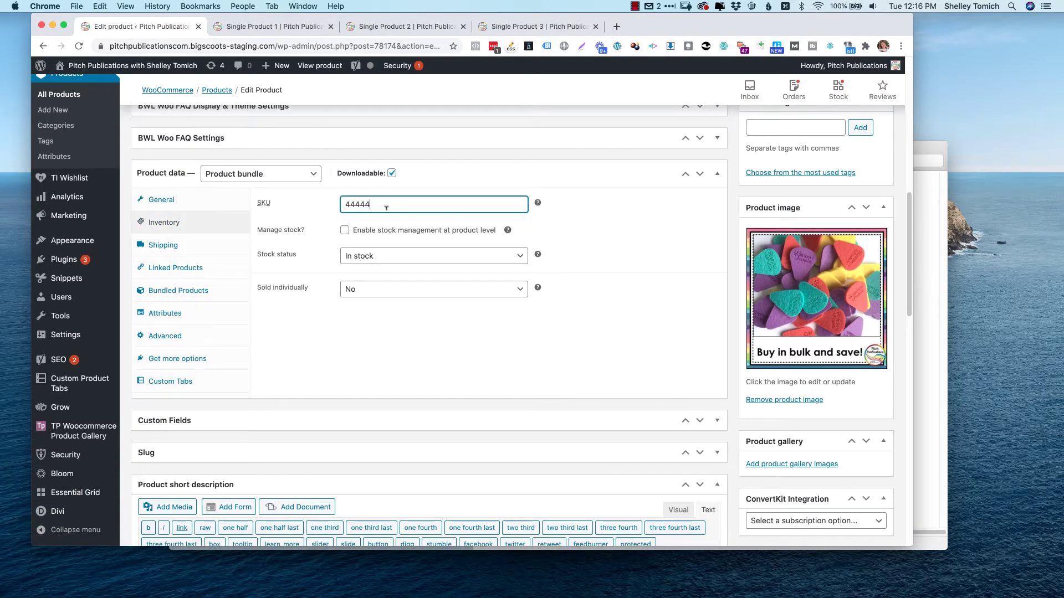
{"action": "left_click", "coordinate": [646, 217]}
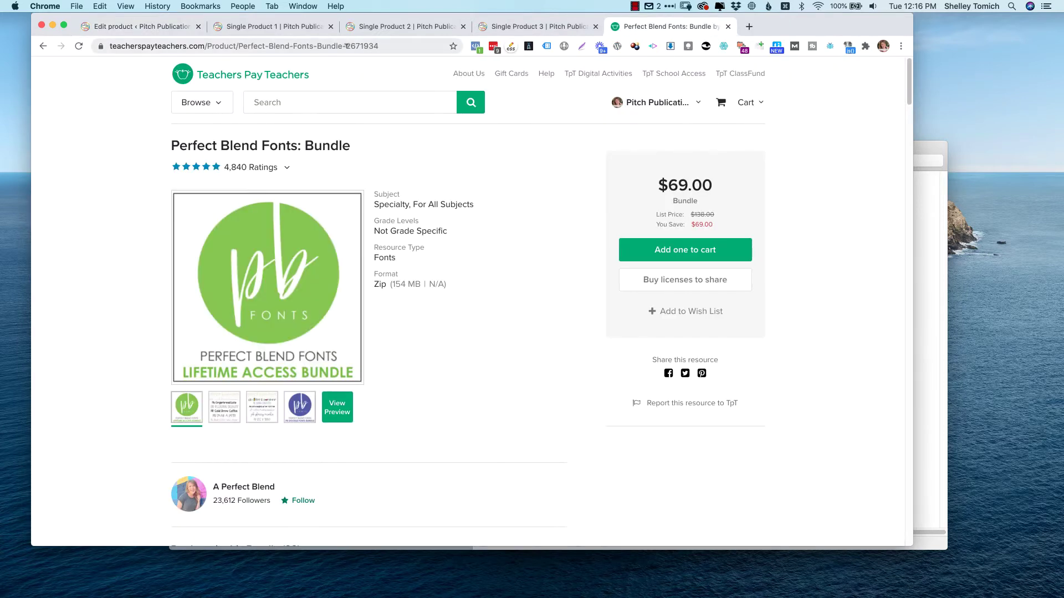
Compare the product number in the Perfect Blend Fonts bundle's web address with the 44444 folder name in Finder.
{"action": "left_click_drag", "start_coordinate": [346, 46], "coordinate": [387, 48]}
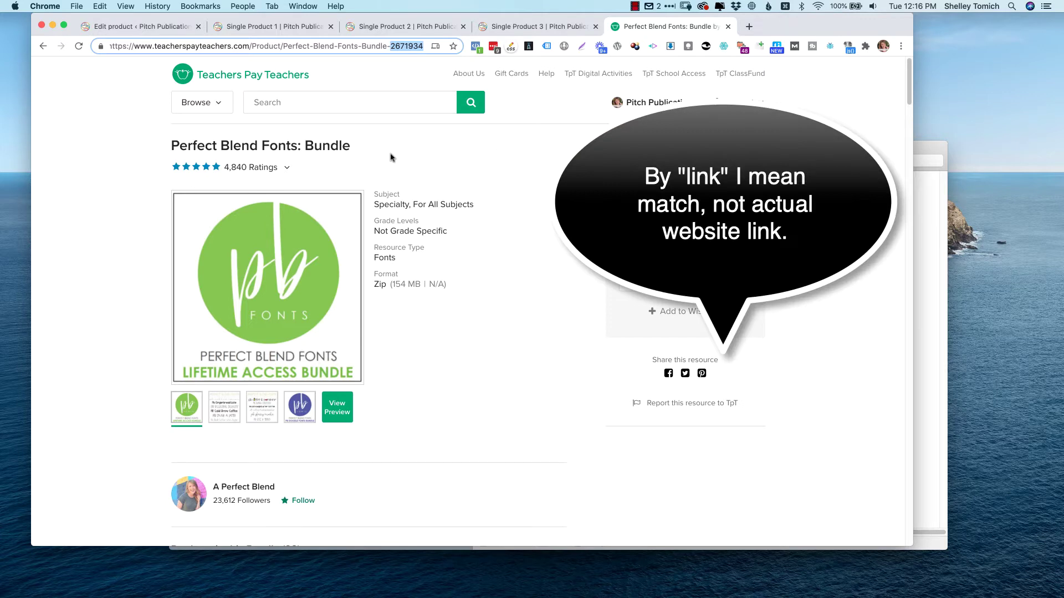
{"action": "left_click", "coordinate": [922, 151]}
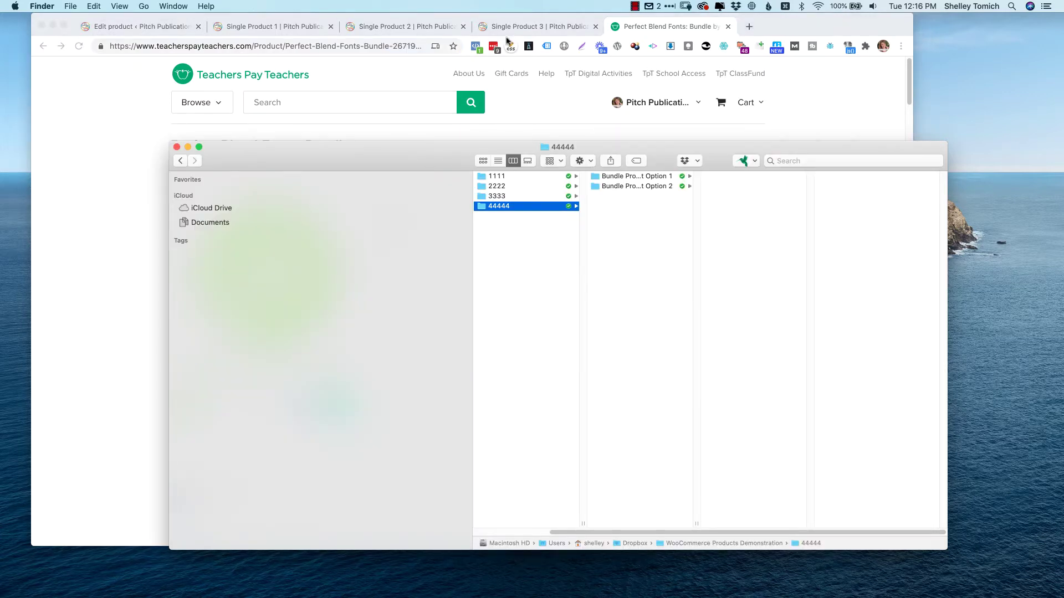
{"action": "left_click", "coordinate": [149, 33]}
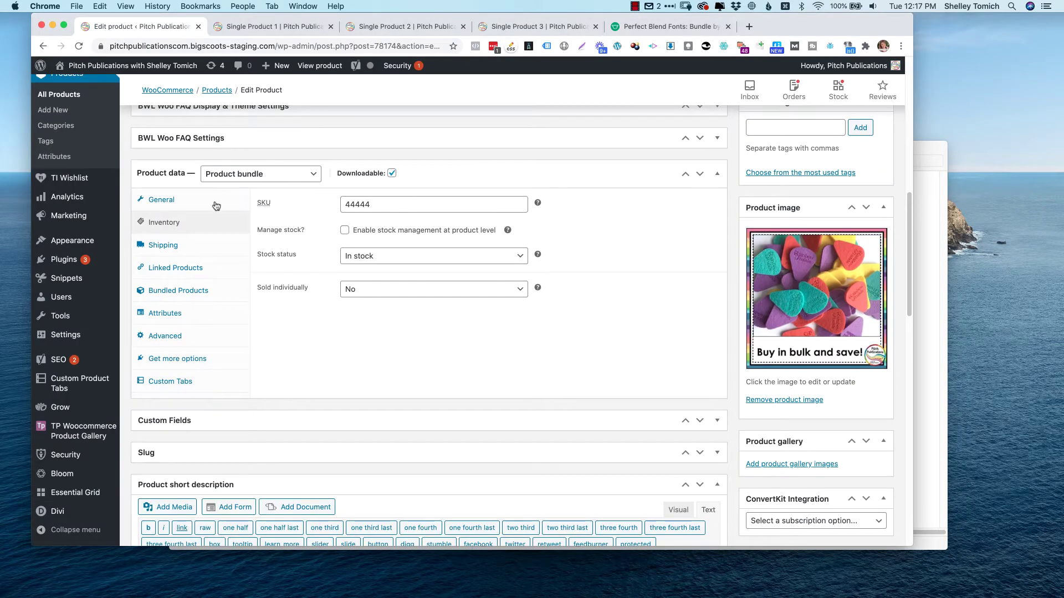
Add a downloadable file entry in the general product data and name it Product Bundle.
{"action": "left_click", "coordinate": [162, 200]}
{"action": "left_click", "coordinate": [364, 287]}
{"action": "left_click", "coordinate": [402, 262]}
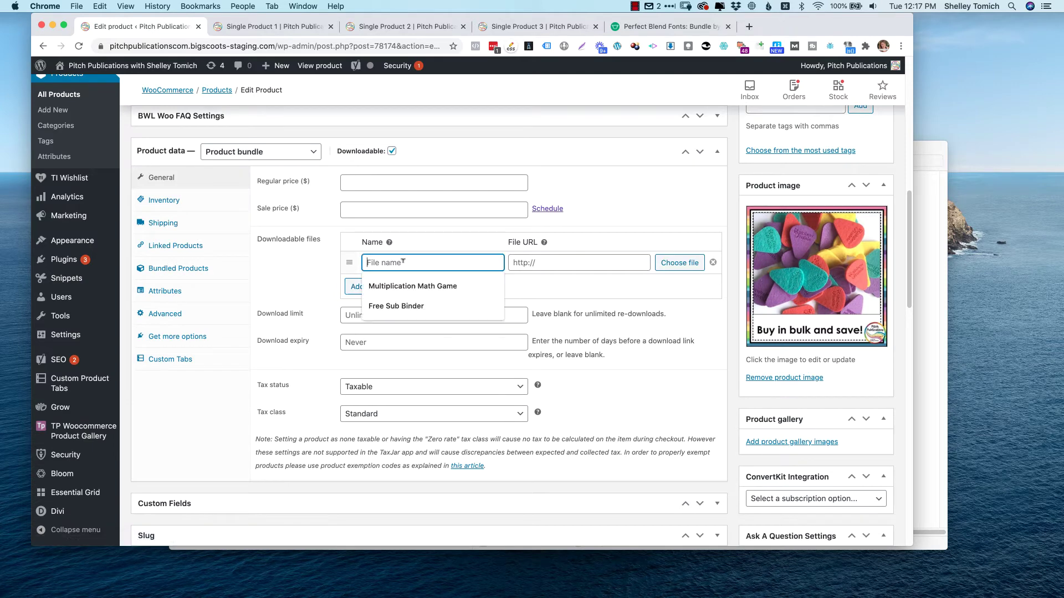
{"action": "type", "text": "Product P"}
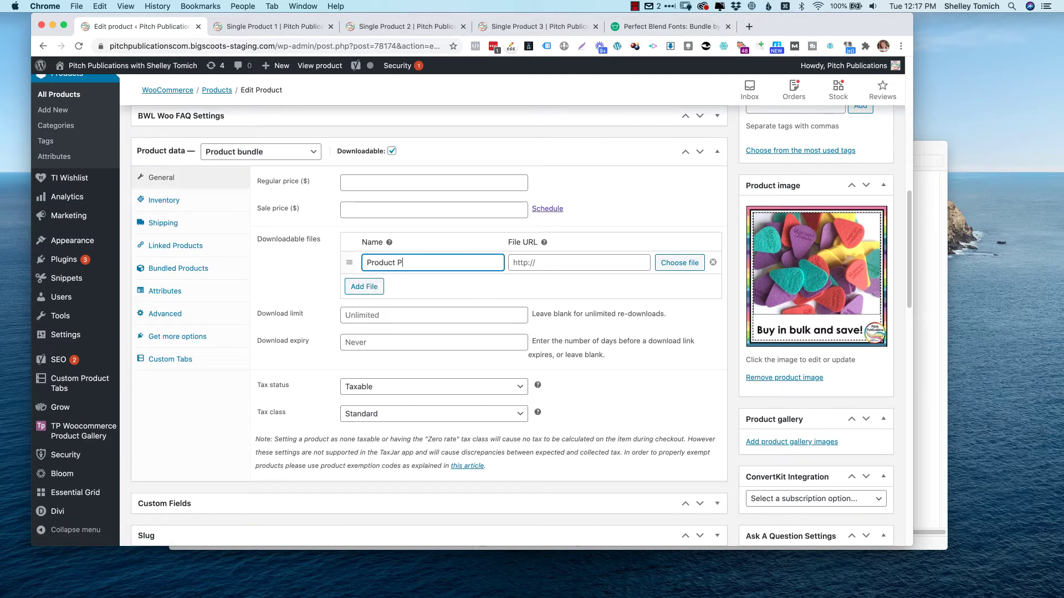
{"action": "type", "text": "undle"}
Examine the Bundle Product Option 1 and Option 2 folders in Finder, including the Test PDF's text.
{"action": "key", "text": "super+Tab"}
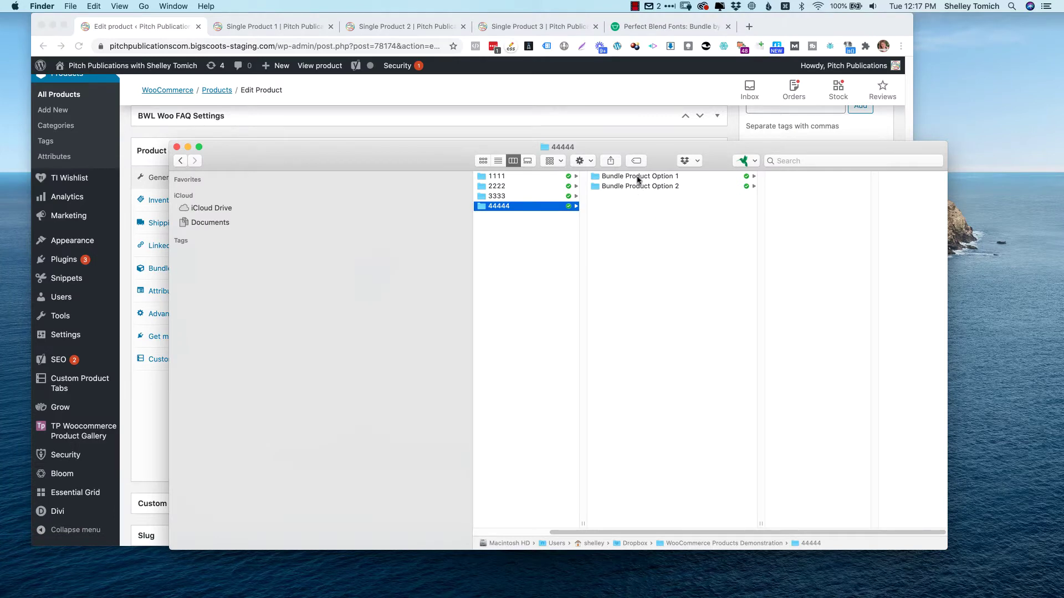
{"action": "left_click", "coordinate": [637, 177]}
{"action": "left_click", "coordinate": [633, 186]}
{"action": "left_click", "coordinate": [631, 177]}
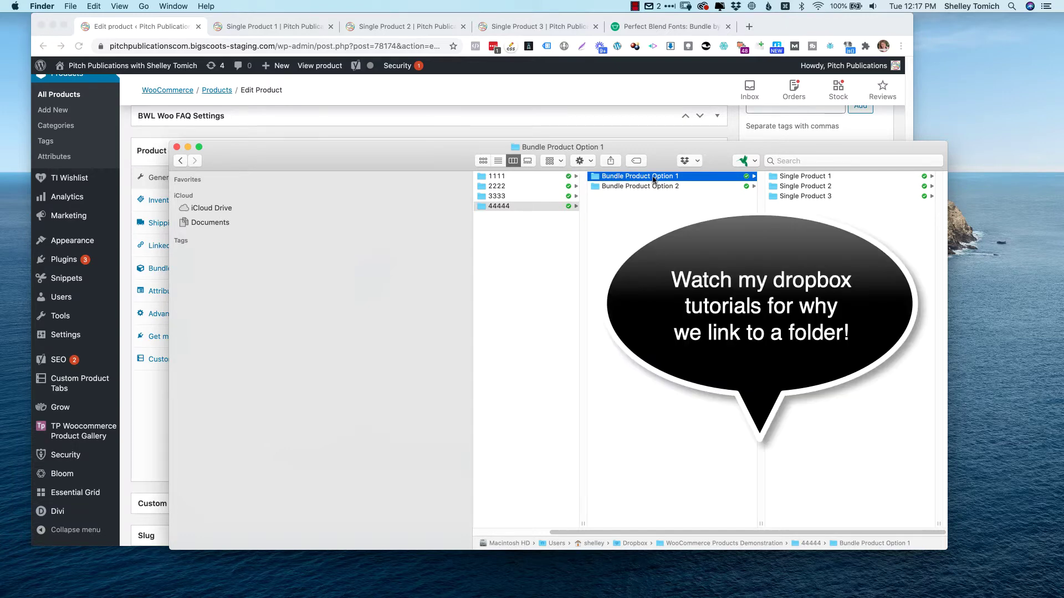
{"action": "left_click", "coordinate": [817, 232]}
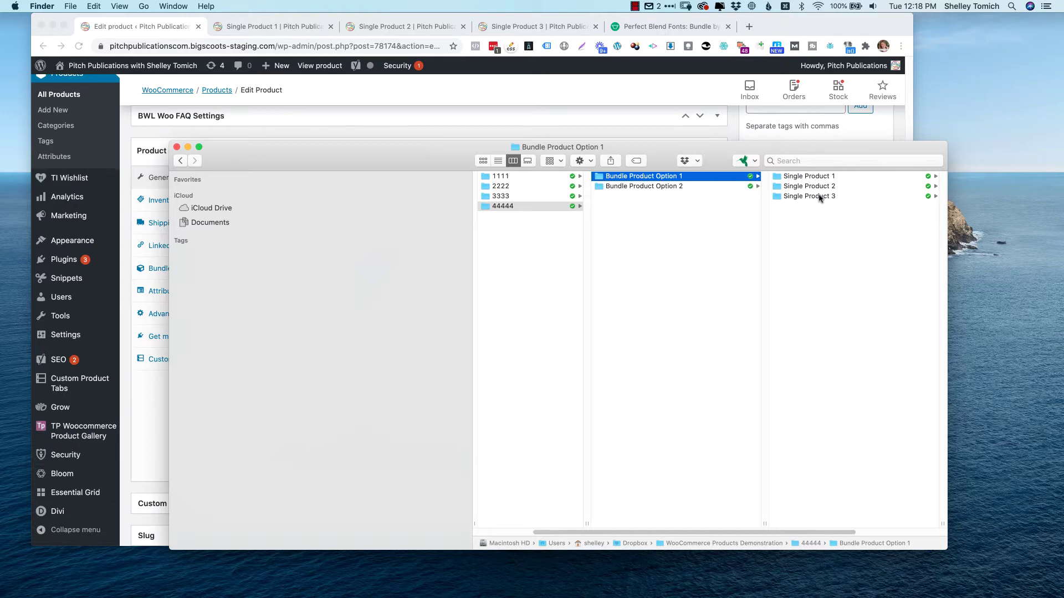
{"action": "left_click", "coordinate": [645, 188]}
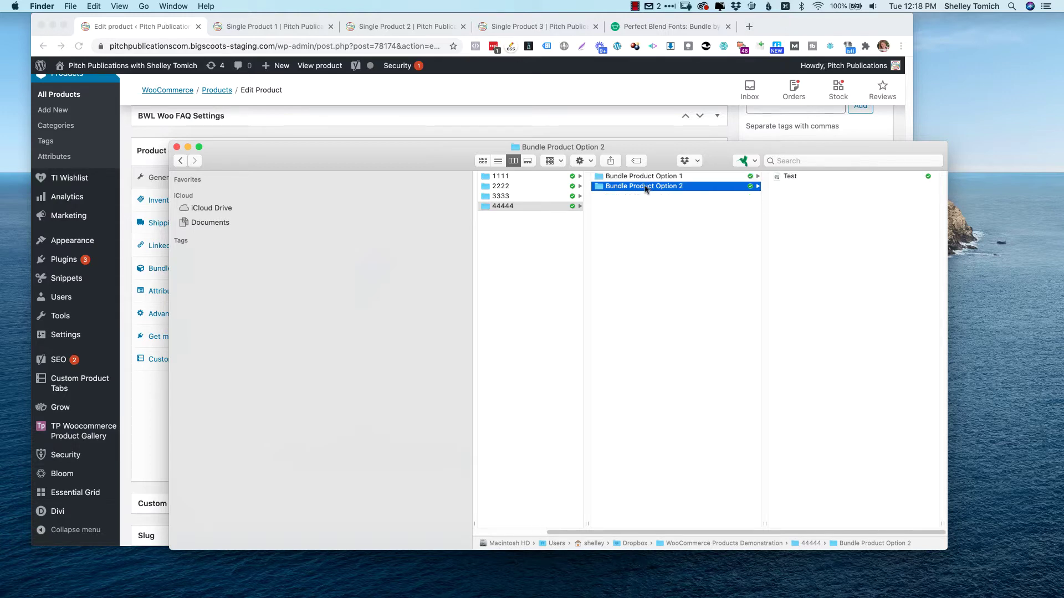
{"action": "double_click", "coordinate": [785, 176]}
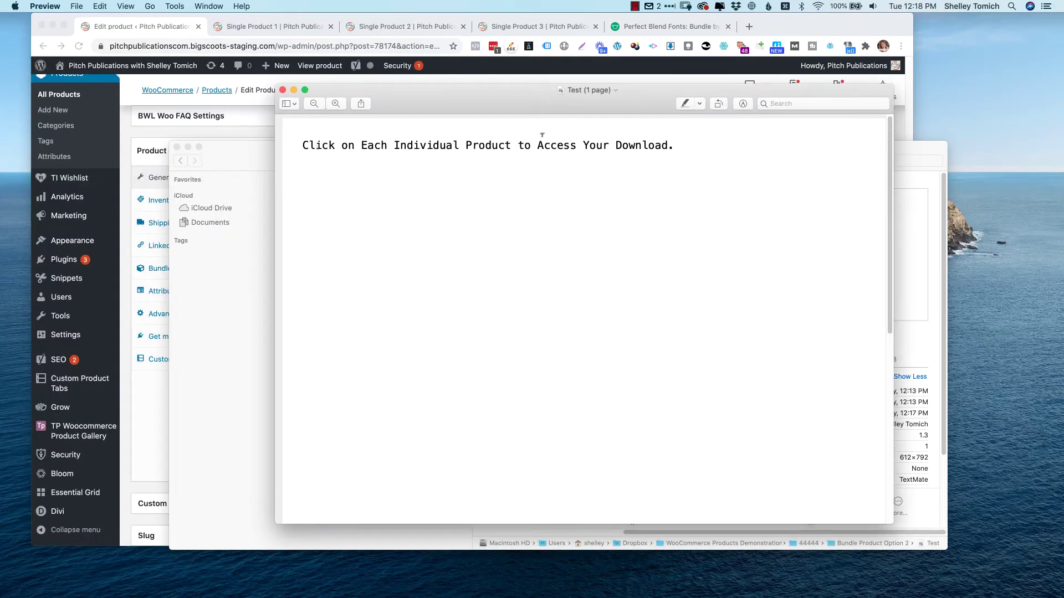
{"action": "left_click", "coordinate": [282, 90]}
{"action": "left_click", "coordinate": [431, 263]}
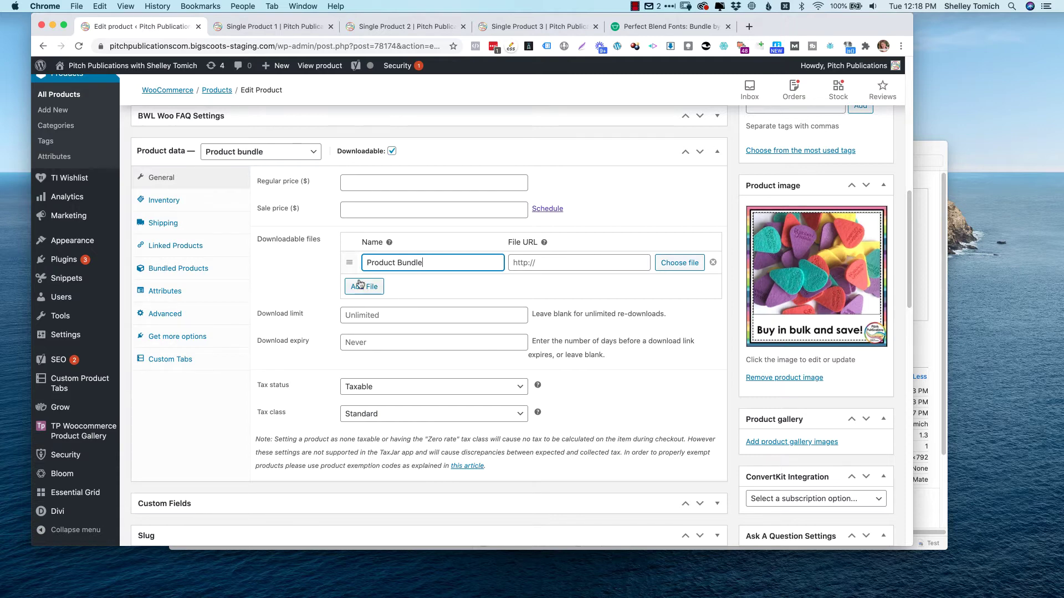
Copy the Dropbox link of the Bundle Product Option 2 folder in Finder.
{"action": "left_click", "coordinate": [933, 173]}
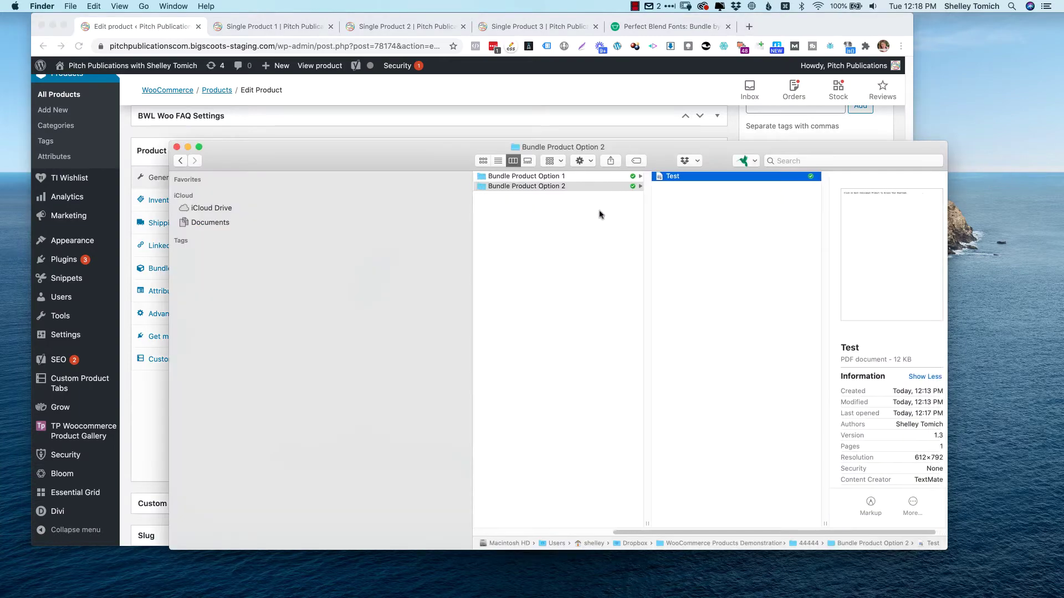
{"action": "left_click", "coordinate": [576, 187]}
{"action": "right_click", "coordinate": [577, 187]}
{"action": "left_click", "coordinate": [632, 261]}
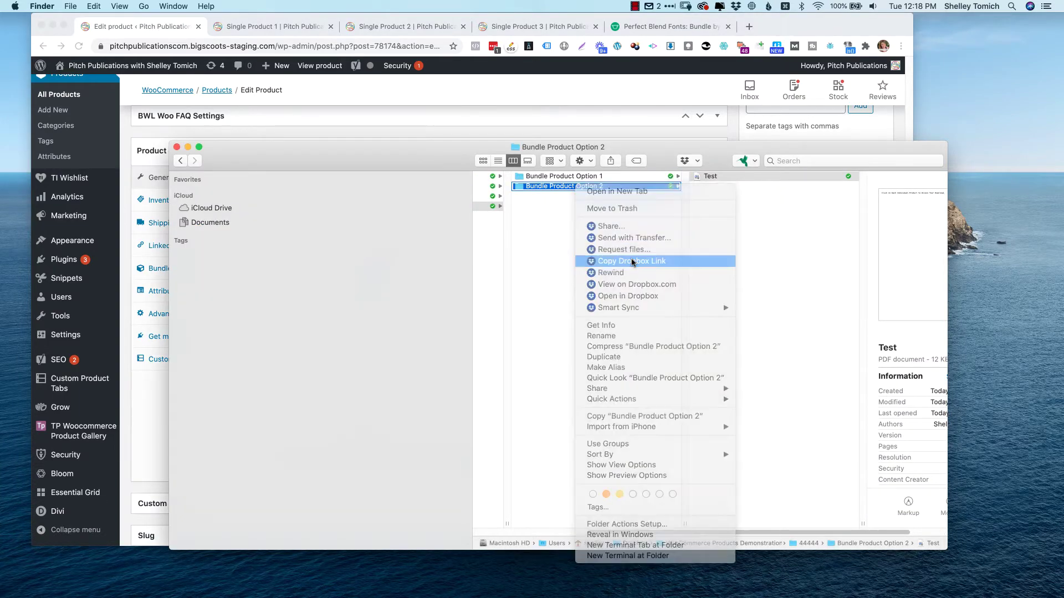
Paste the Dropbox link as the Product Bundle file's URL in Chrome and change its ending to dl=1.
{"action": "left_click", "coordinate": [623, 122]}
{"action": "left_click", "coordinate": [545, 263]}
{"action": "key", "text": "super+v"}
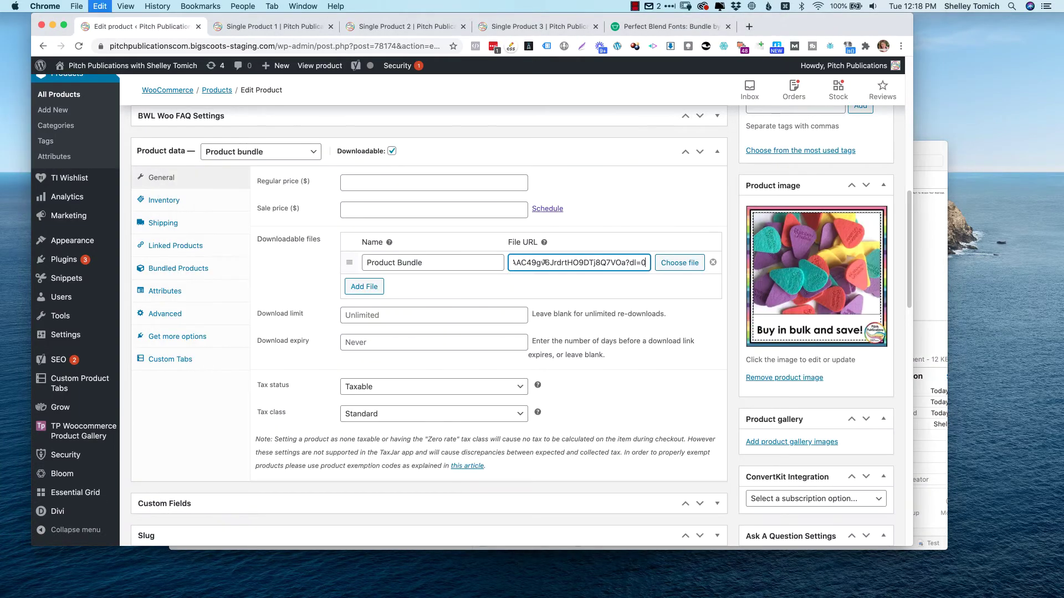
{"action": "key", "text": "BackSpace"}
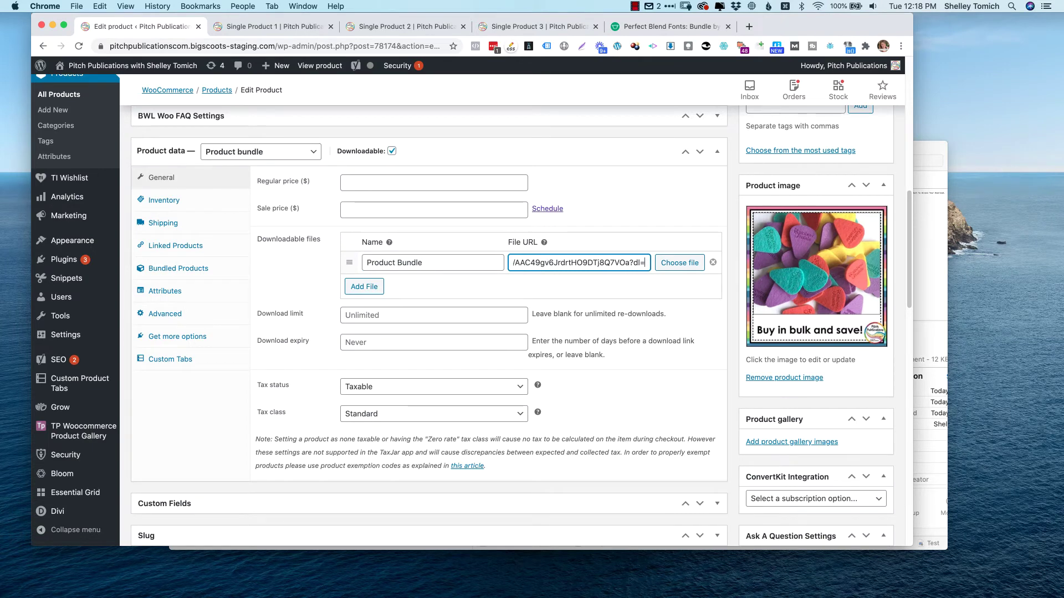
{"action": "type", "text": "1"}
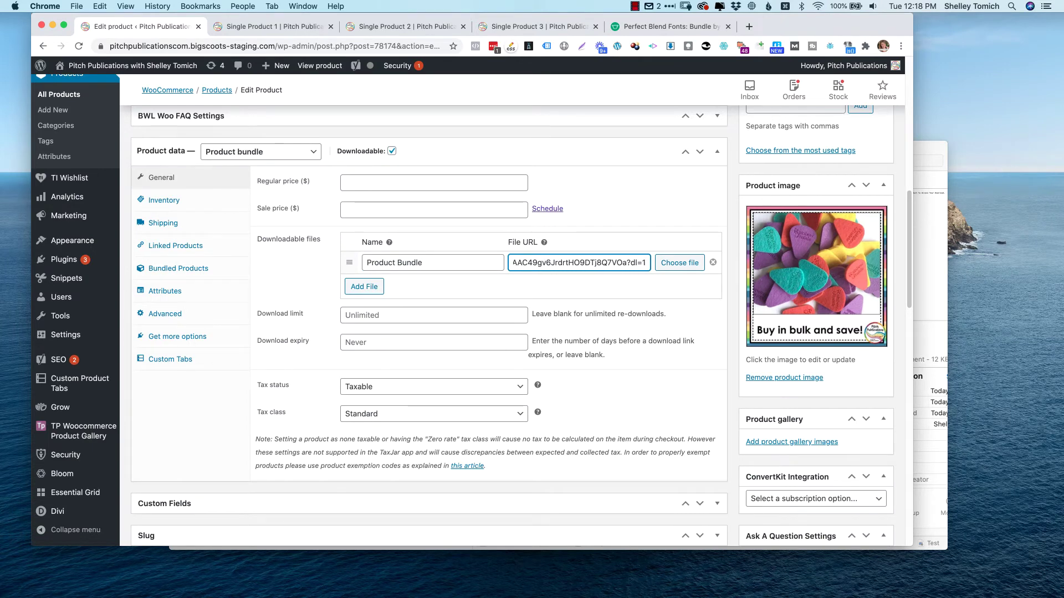
{"action": "left_click", "coordinate": [651, 284]}
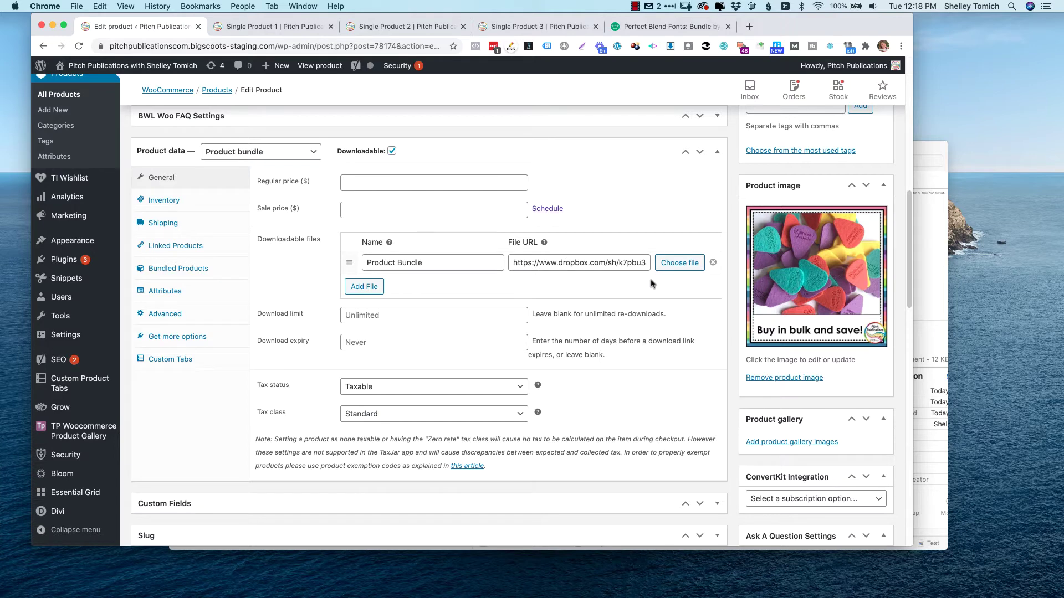
Configure the bundle with Tabular layout, form location Before Tabs and Flat item grouping.
{"action": "left_click", "coordinate": [174, 271]}
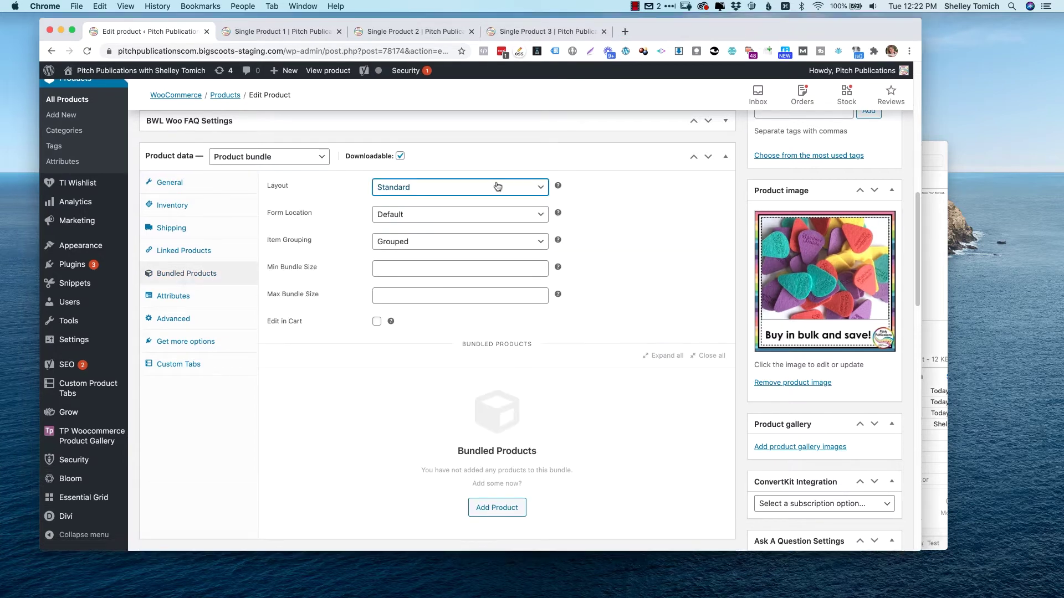
{"action": "left_click", "coordinate": [496, 184]}
{"action": "key", "text": "Escape"}
{"action": "left_click", "coordinate": [482, 201]}
{"action": "left_click", "coordinate": [467, 214]}
{"action": "left_click", "coordinate": [446, 229]}
{"action": "left_click", "coordinate": [420, 242]}
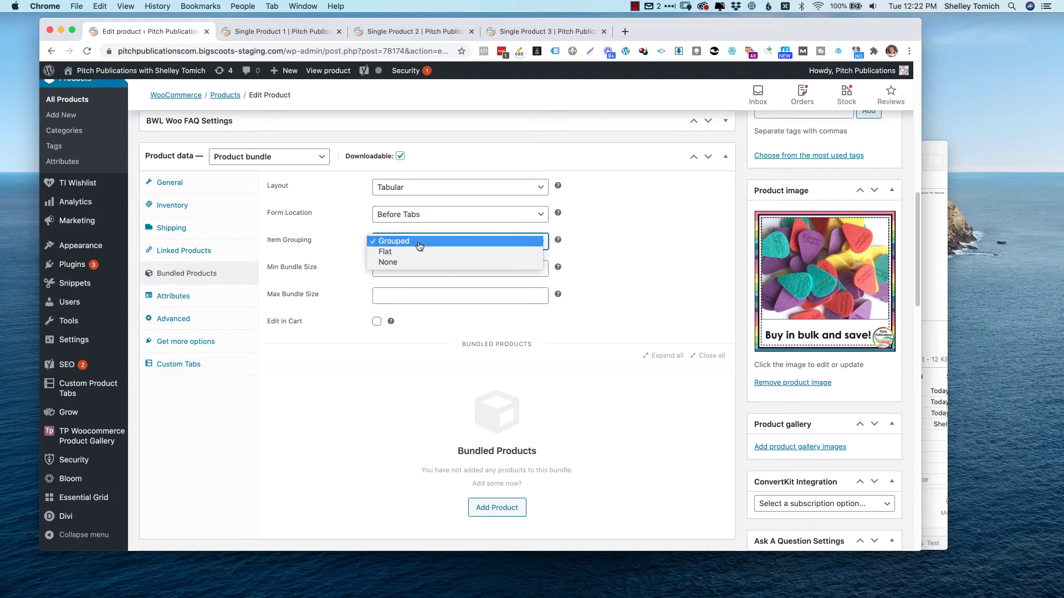
{"action": "left_click", "coordinate": [420, 252]}
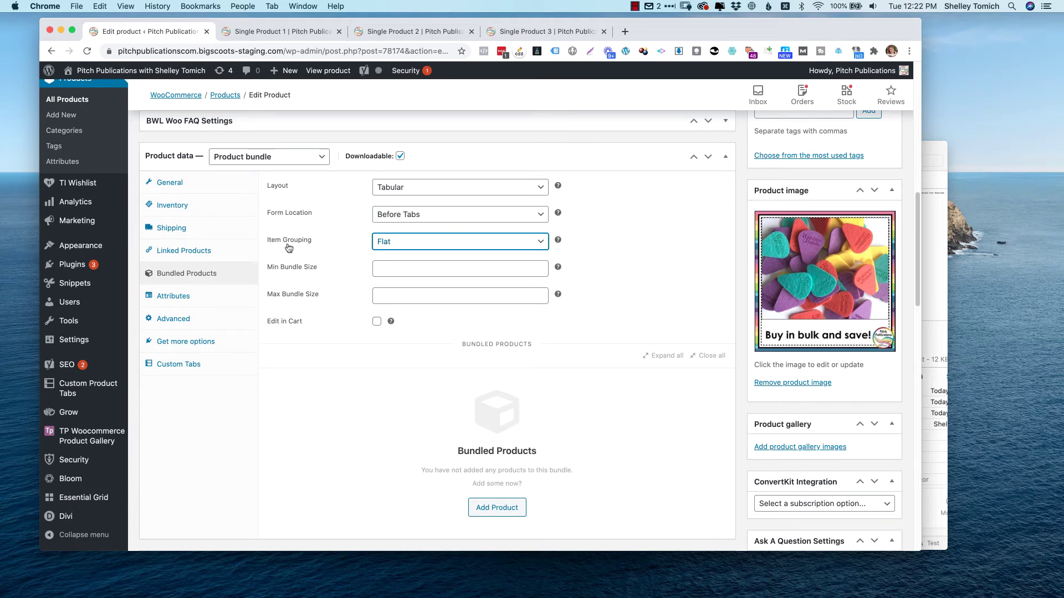
{"action": "left_click", "coordinate": [329, 248]}
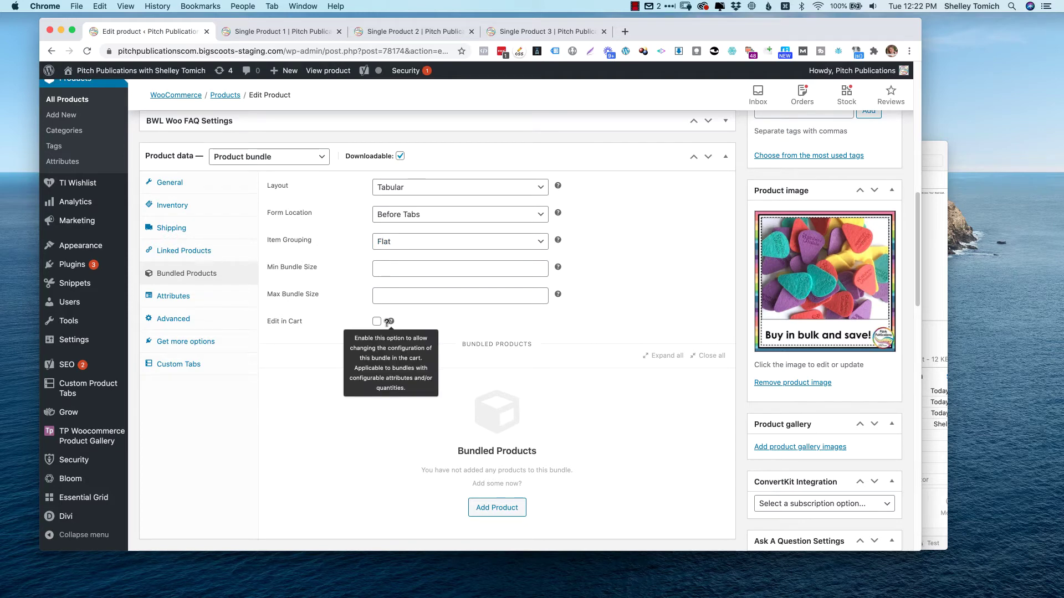
Add Single Product 1, Single Product 2 and Single Product 3 to the bundled products.
{"action": "scroll", "coordinate": [499, 349], "scroll_direction": "down", "scroll_amount": 3}
{"action": "left_click", "coordinate": [493, 426]}
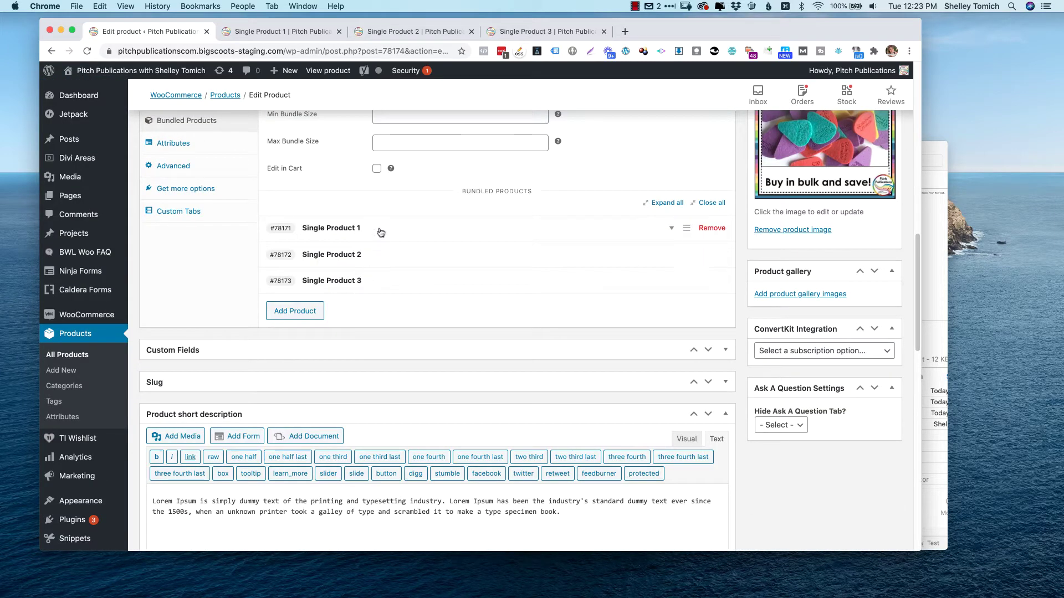
Try enabling individual pricing in the bundle settings of Single Product 1.
{"action": "left_click", "coordinate": [381, 232]}
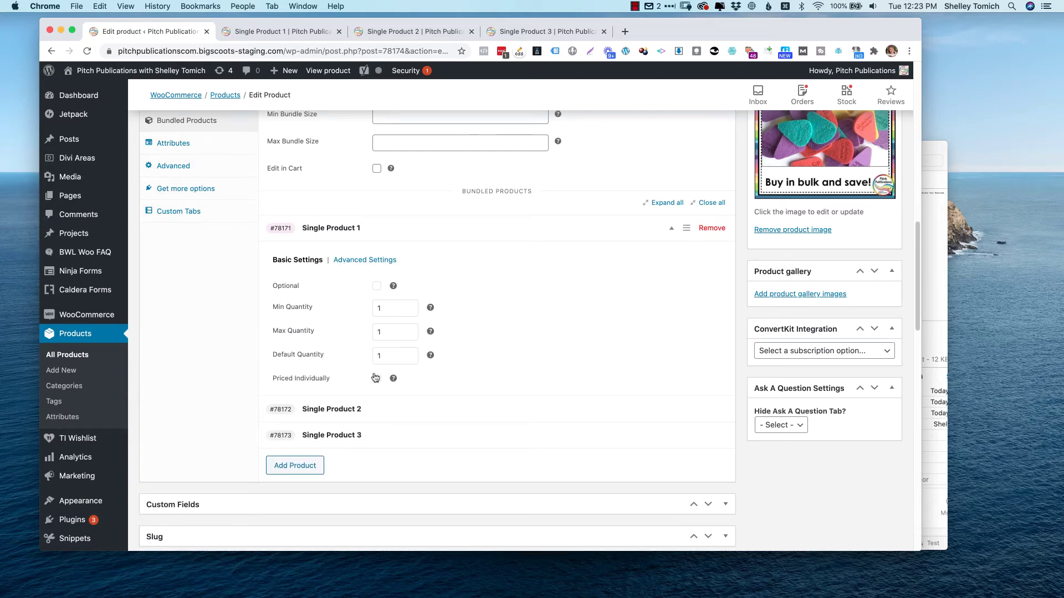
{"action": "left_click", "coordinate": [376, 379]}
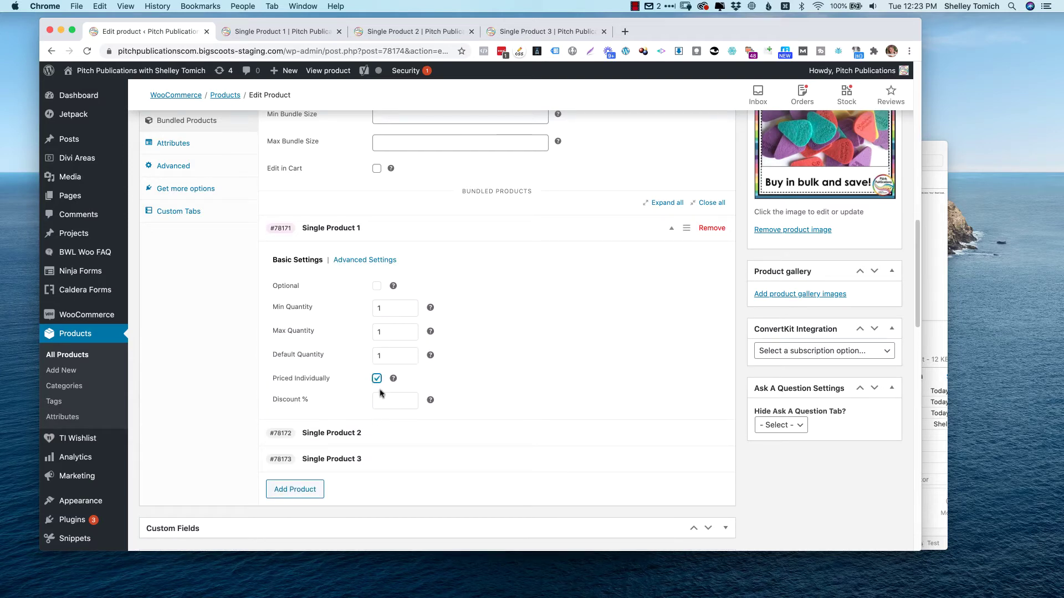
{"action": "left_click", "coordinate": [377, 378]}
{"action": "scroll", "coordinate": [380, 388], "scroll_direction": "up", "scroll_amount": 1}
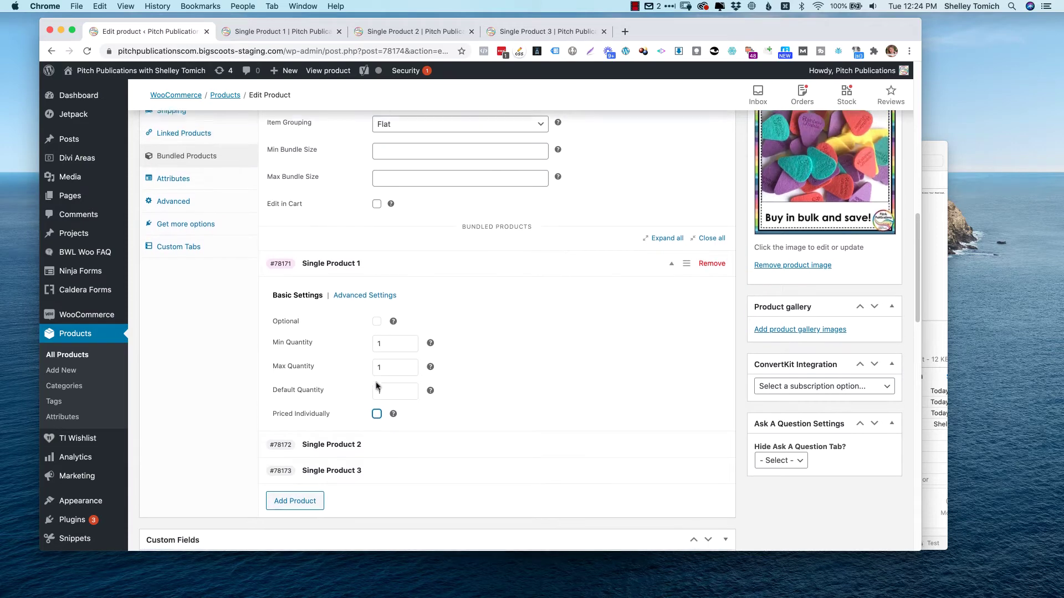
{"action": "scroll", "coordinate": [386, 310], "scroll_direction": "up", "scroll_amount": 5}
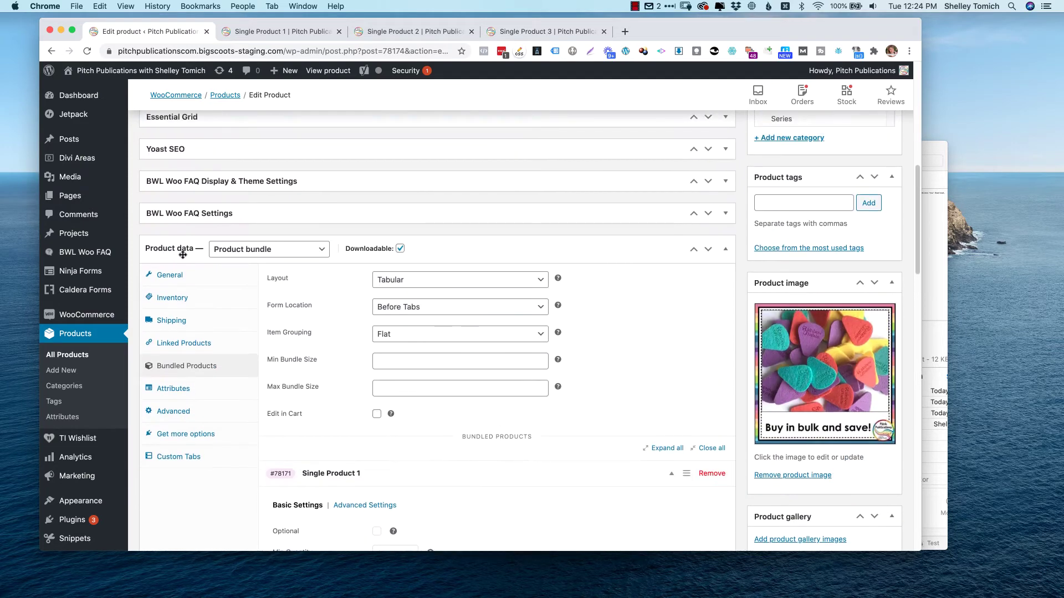
In the bundle's general product data, set the regular price to $15 and the sale price to $10.
{"action": "left_click", "coordinate": [180, 275]}
{"action": "left_click", "coordinate": [370, 280]}
{"action": "type", "text": "15"}
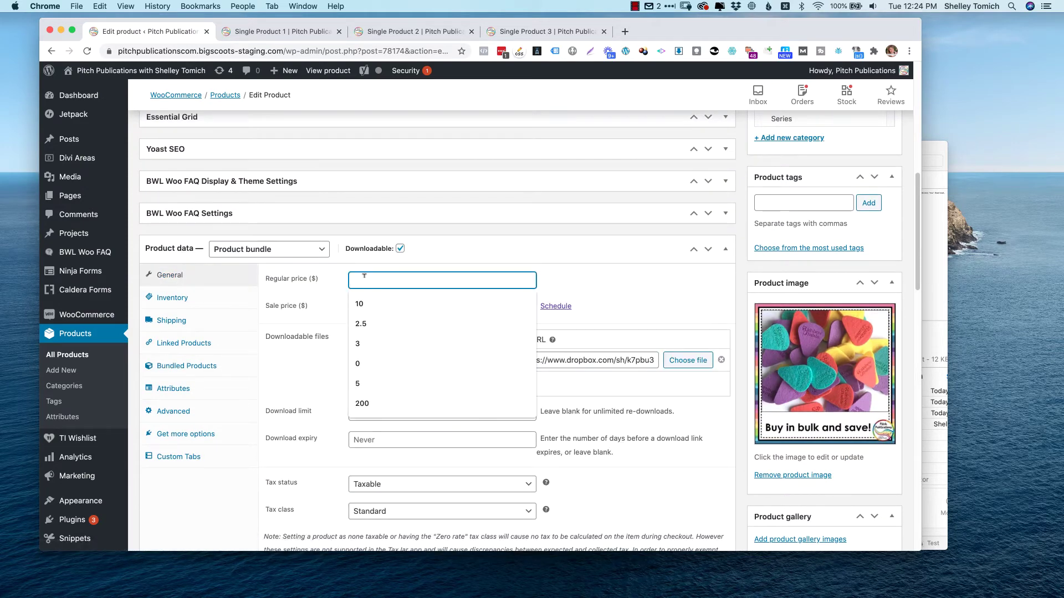
{"action": "left_click", "coordinate": [363, 304]}
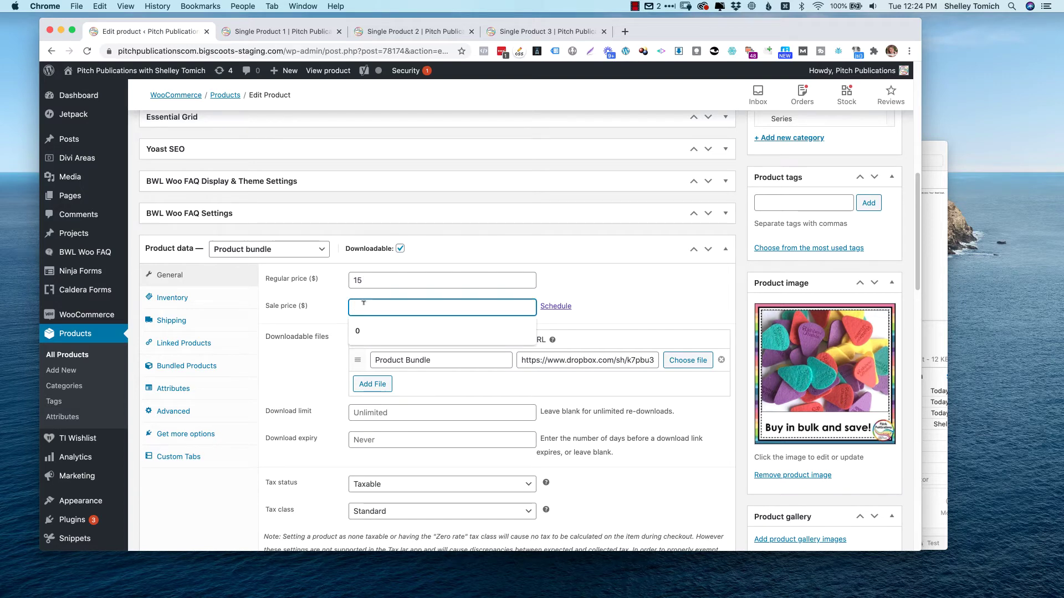
{"action": "type", "text": "10"}
{"action": "scroll", "coordinate": [365, 305], "scroll_direction": "down", "scroll_amount": 6}
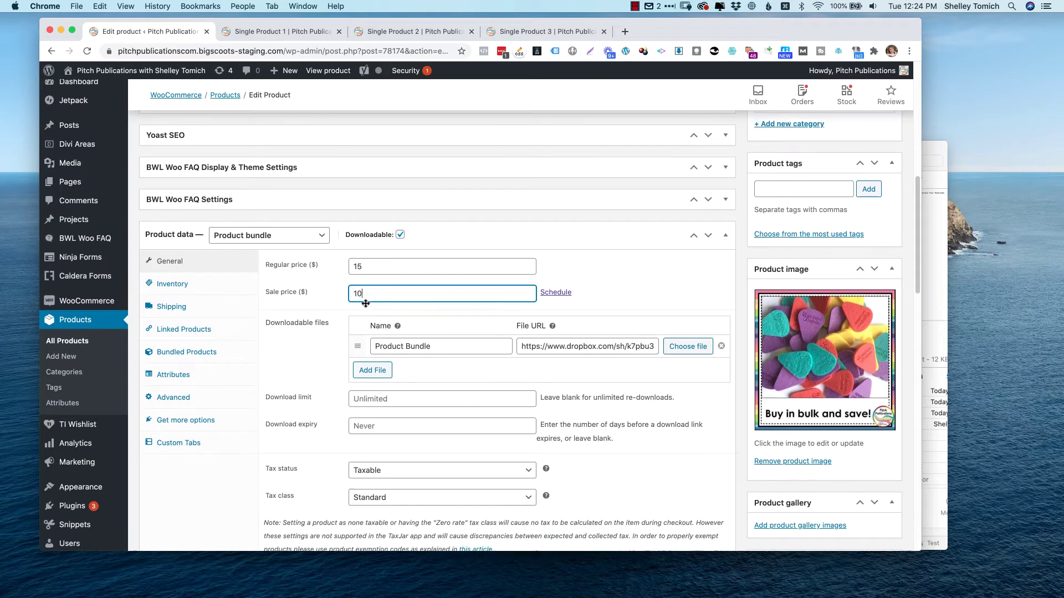
{"action": "scroll", "coordinate": [365, 305], "scroll_direction": "down", "scroll_amount": 3}
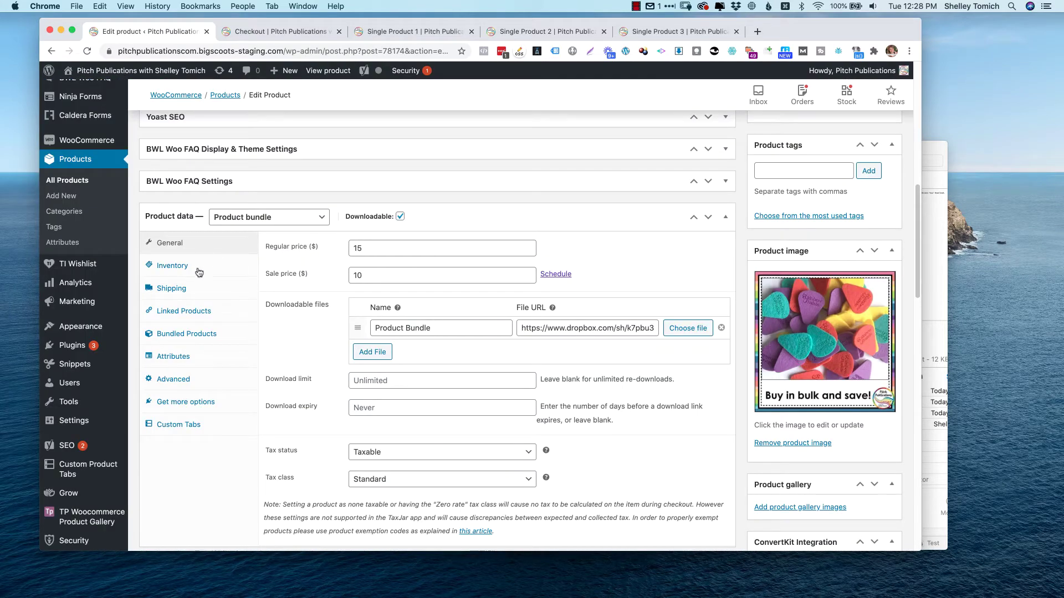
View the shipping options of the assembled bundle type, and reselect the Unassembled type for the bundle.
{"action": "left_click", "coordinate": [194, 288]}
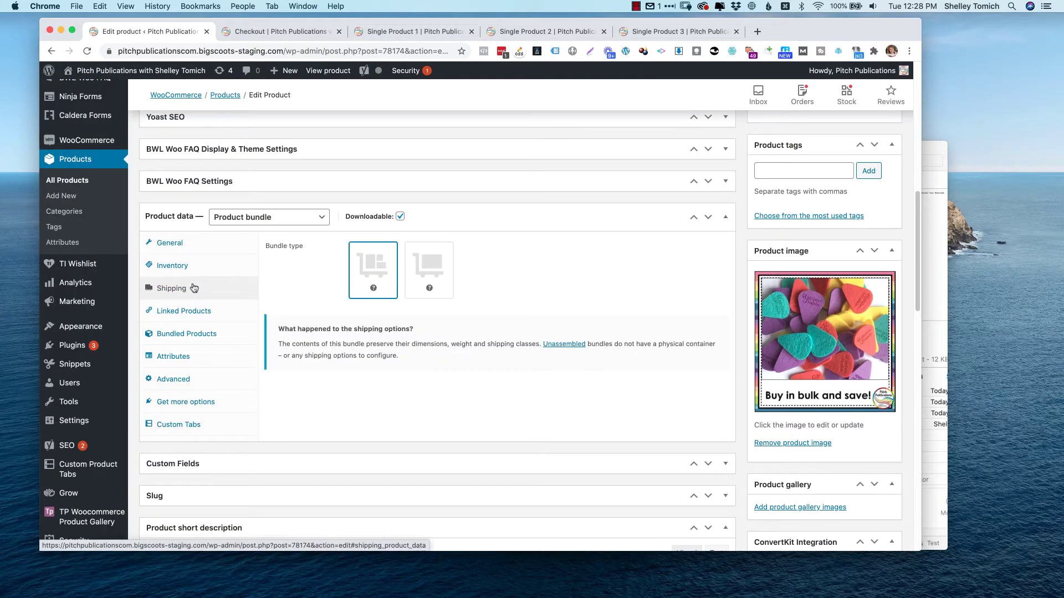
{"action": "left_click", "coordinate": [443, 255]}
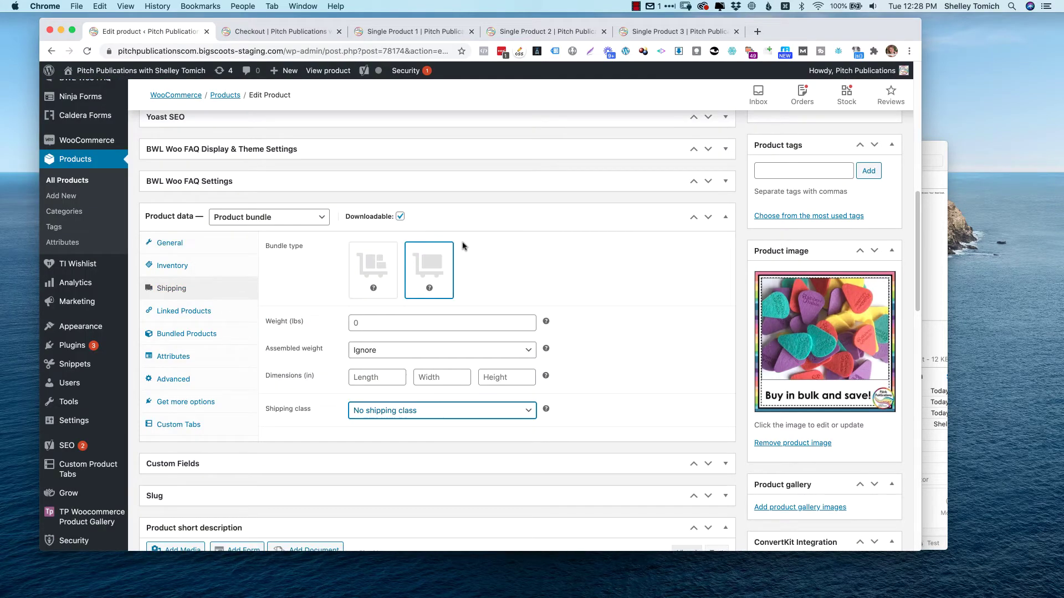
{"action": "left_click", "coordinate": [364, 271]}
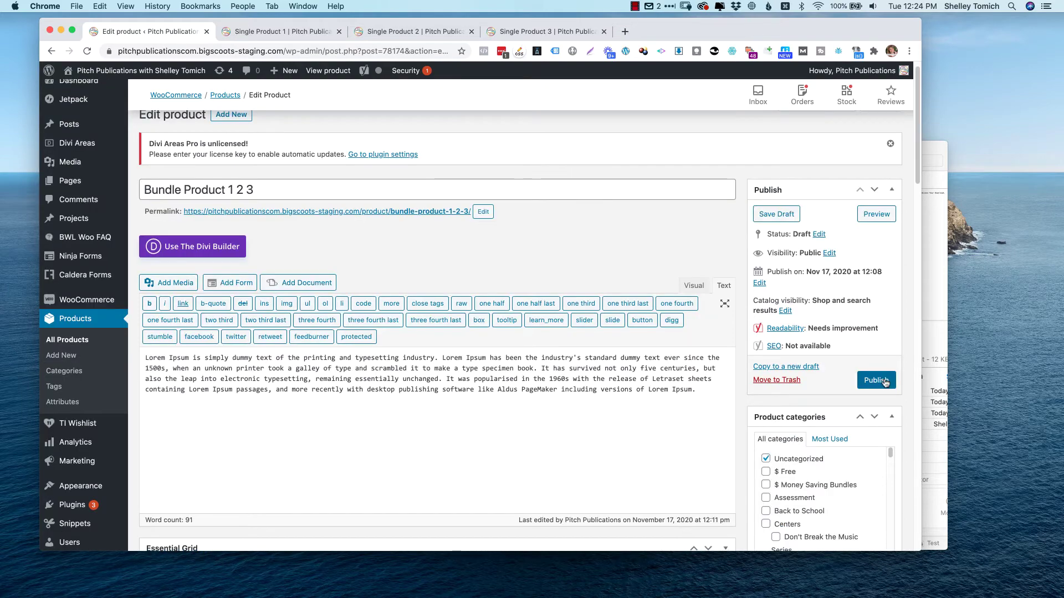
Publish Bundle Product 1 2 3 and review its product page with the three bundled items in a new tab.
{"action": "left_click", "coordinate": [885, 381]}
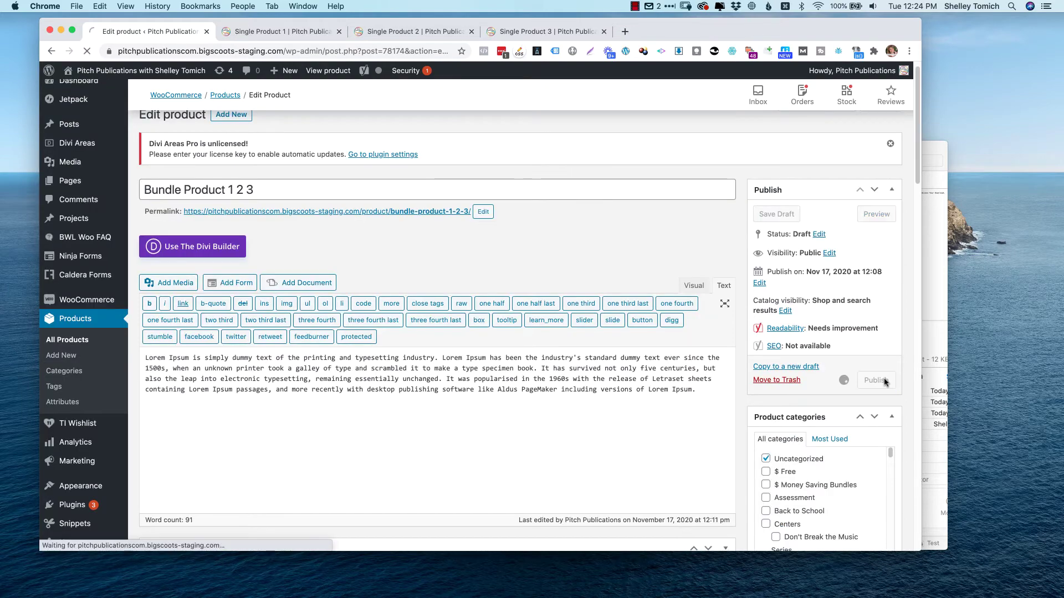
{"action": "left_click", "coordinate": [237, 200], "text": "super"}
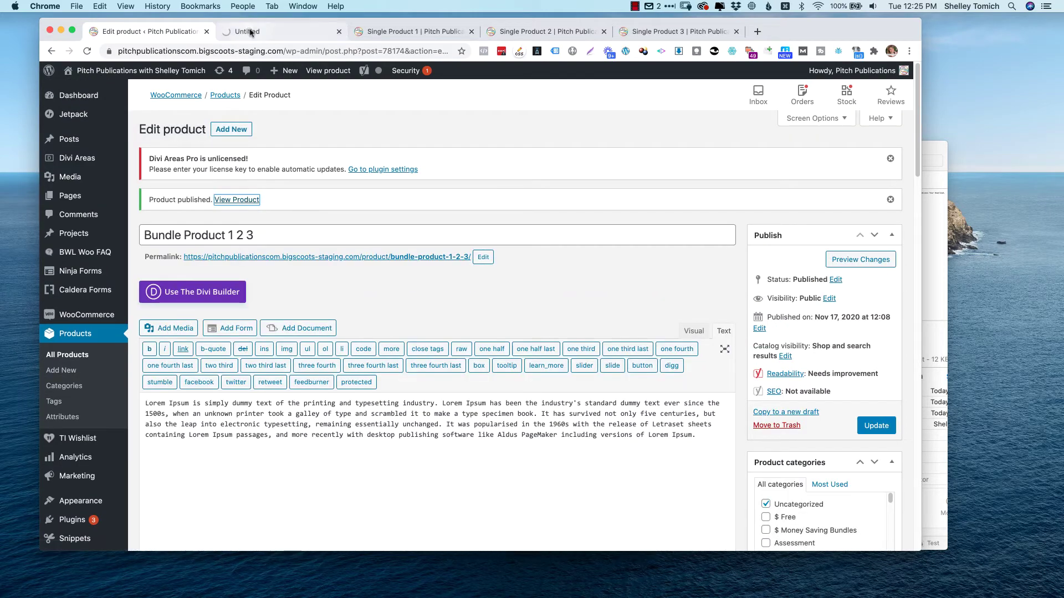
{"action": "left_click", "coordinate": [247, 31]}
{"action": "scroll", "coordinate": [502, 188], "scroll_direction": "down", "scroll_amount": 2}
{"action": "scroll", "coordinate": [502, 188], "scroll_direction": "down", "scroll_amount": 3}
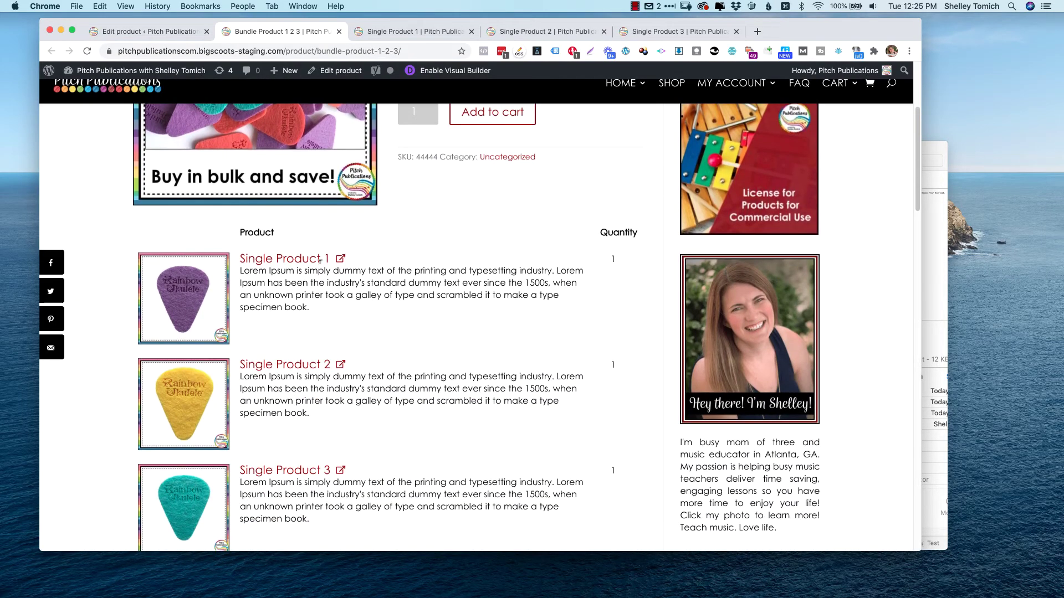
{"action": "scroll", "coordinate": [320, 268], "scroll_direction": "down", "scroll_amount": 4}
{"action": "scroll", "coordinate": [319, 267], "scroll_direction": "down", "scroll_amount": 2}
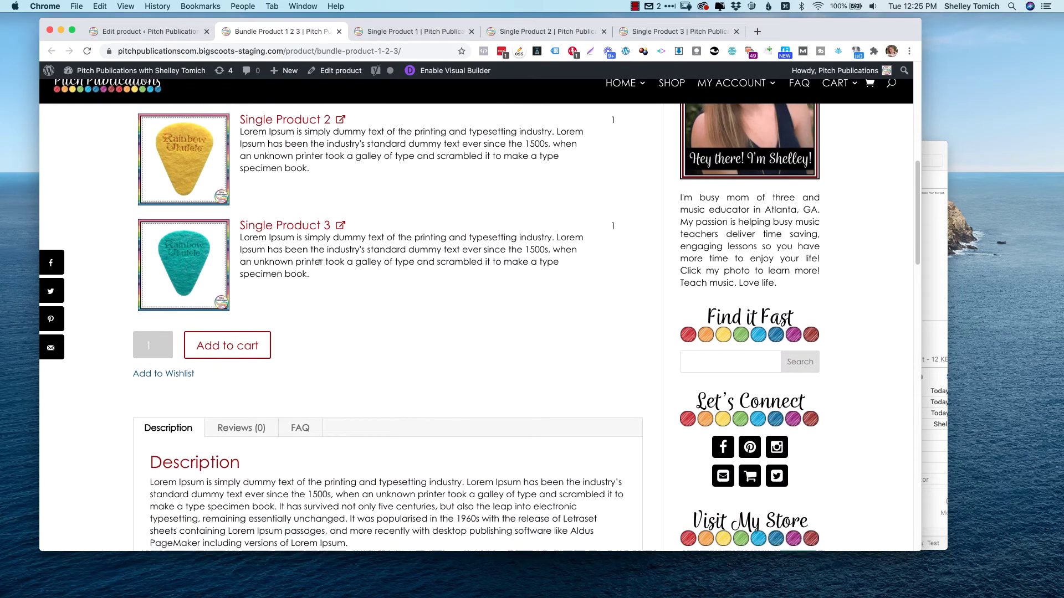
{"action": "scroll", "coordinate": [320, 266], "scroll_direction": "up", "scroll_amount": 5}
{"action": "scroll", "coordinate": [320, 263], "scroll_direction": "up", "scroll_amount": 4}
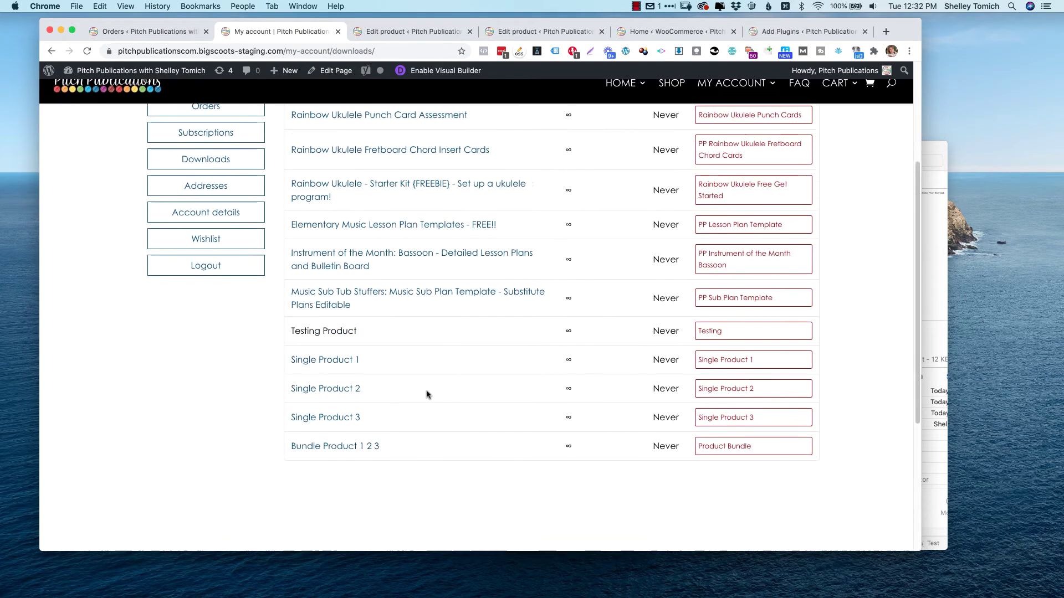
Open the details of the November 17, 2020 order from the orders in My Account.
{"action": "scroll", "coordinate": [432, 332], "scroll_direction": "up", "scroll_amount": 5}
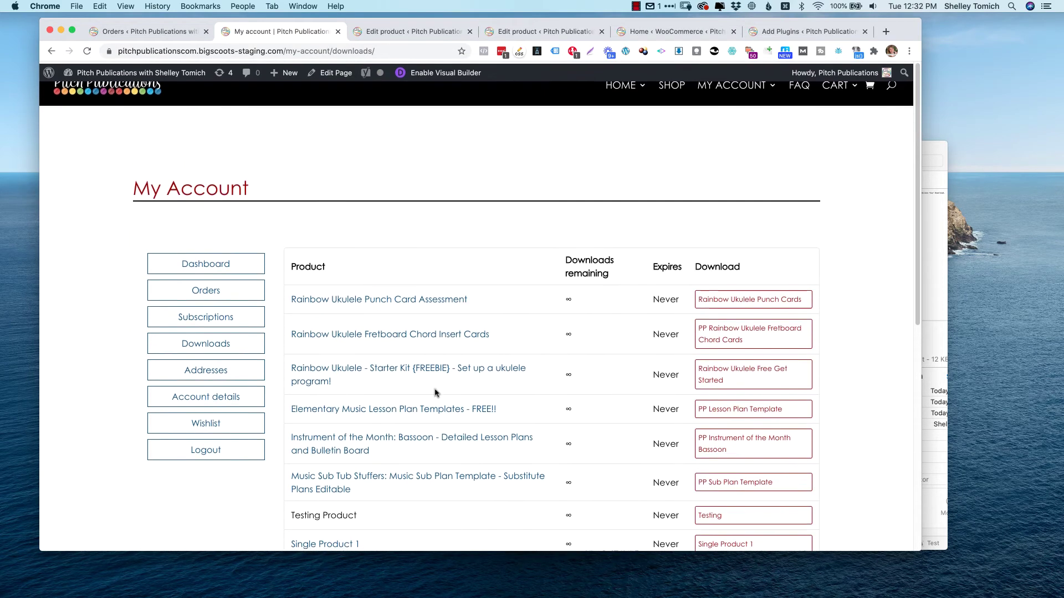
{"action": "left_click", "coordinate": [214, 289]}
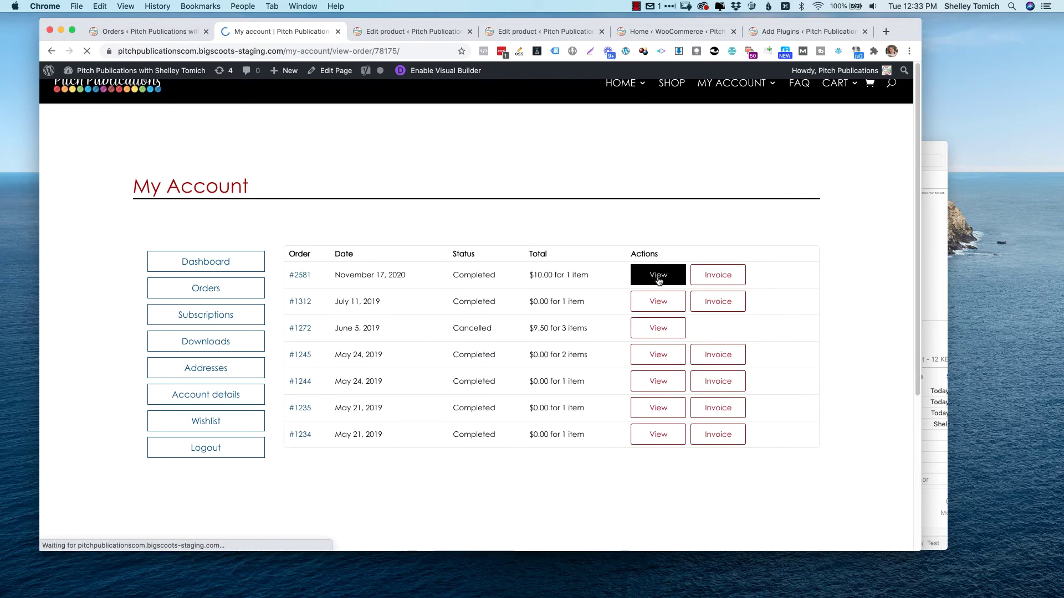
{"action": "left_click", "coordinate": [655, 275]}
{"action": "scroll", "coordinate": [682, 288], "scroll_direction": "down", "scroll_amount": 1}
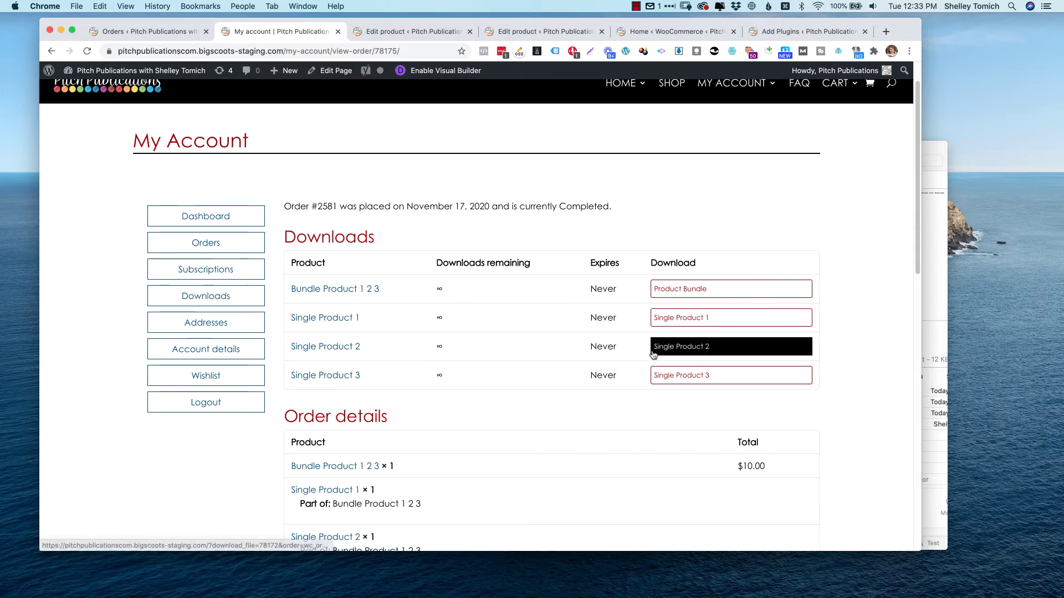
Download the order's Product Bundle and Single Product 2 files, opening Test.pdf in the downloads folder in Finder.
{"action": "left_click", "coordinate": [698, 292]}
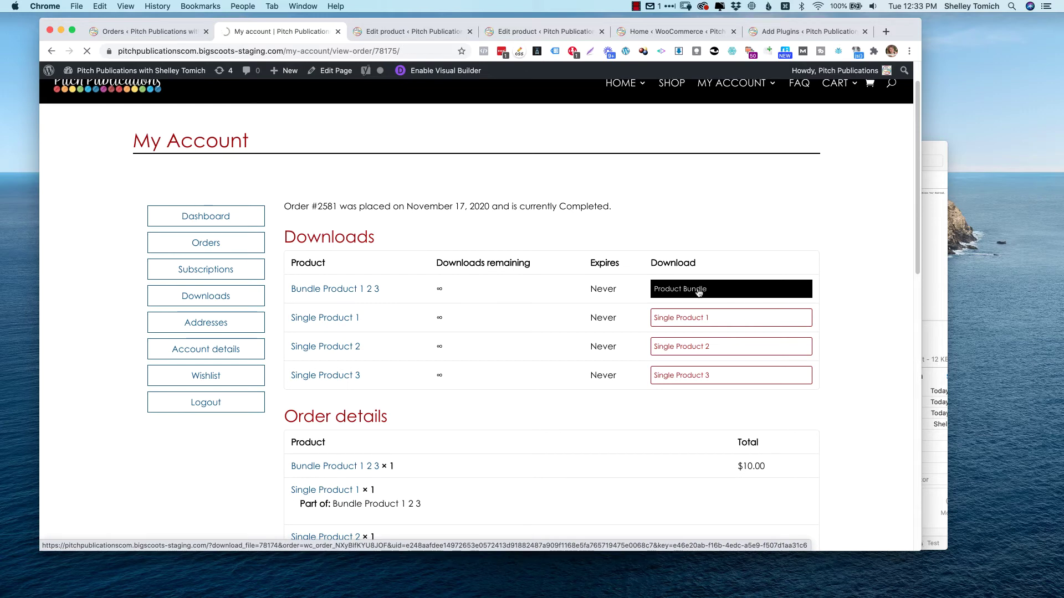
{"action": "left_click", "coordinate": [107, 539]}
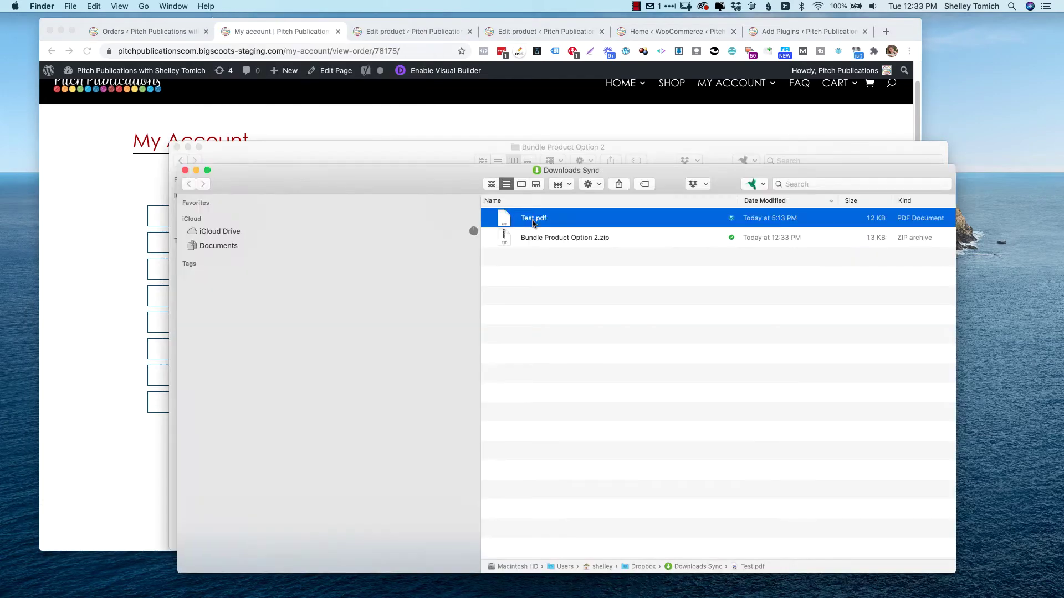
{"action": "double_click", "coordinate": [533, 223]}
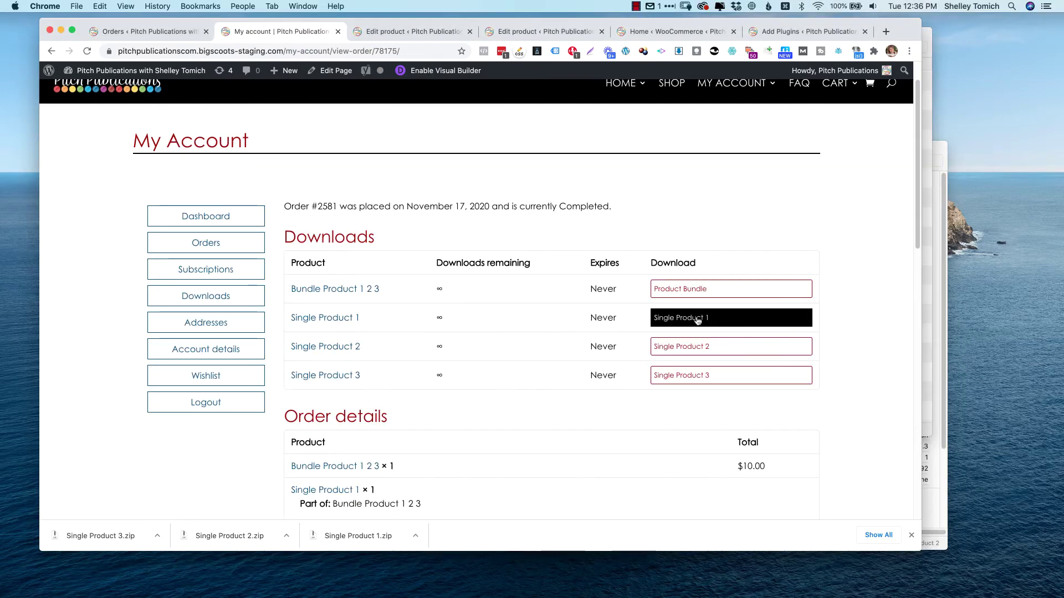
{"action": "left_click", "coordinate": [680, 348]}
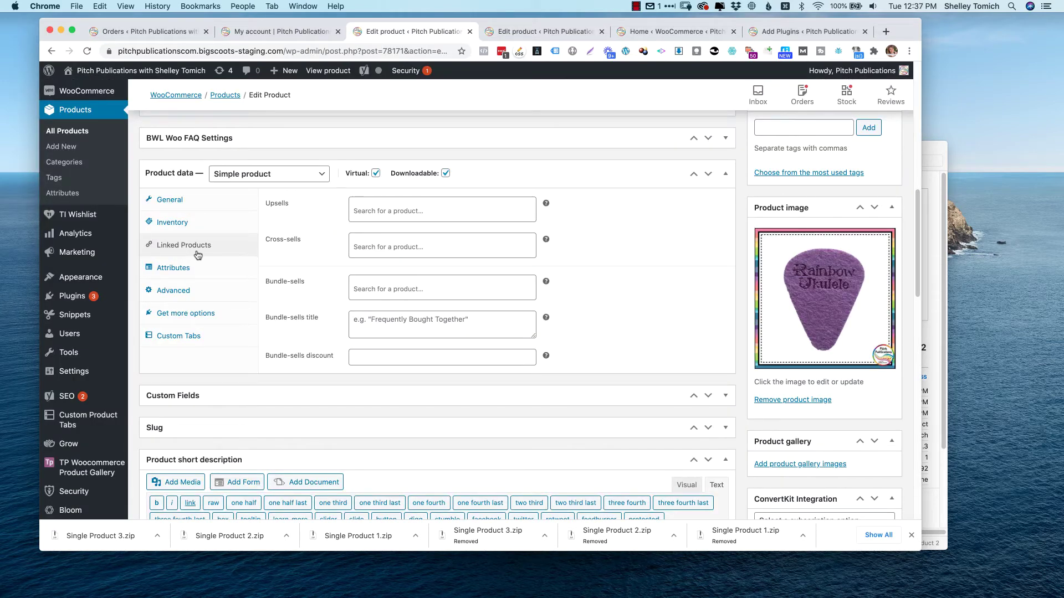
{"action": "left_click", "coordinate": [264, 175]}
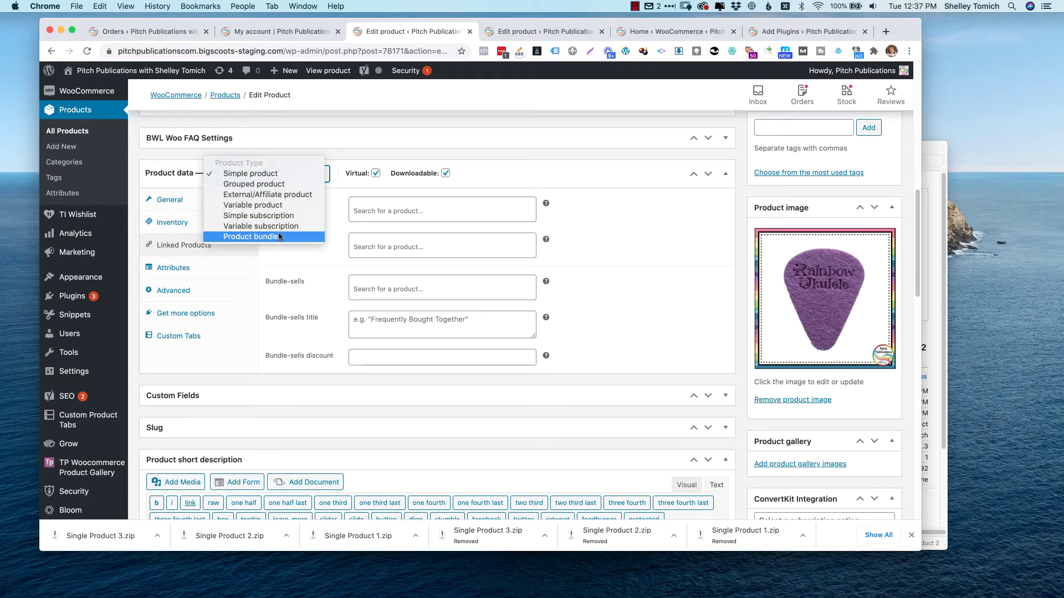
{"action": "left_click", "coordinate": [279, 237]}
{"action": "left_click", "coordinate": [216, 269]}
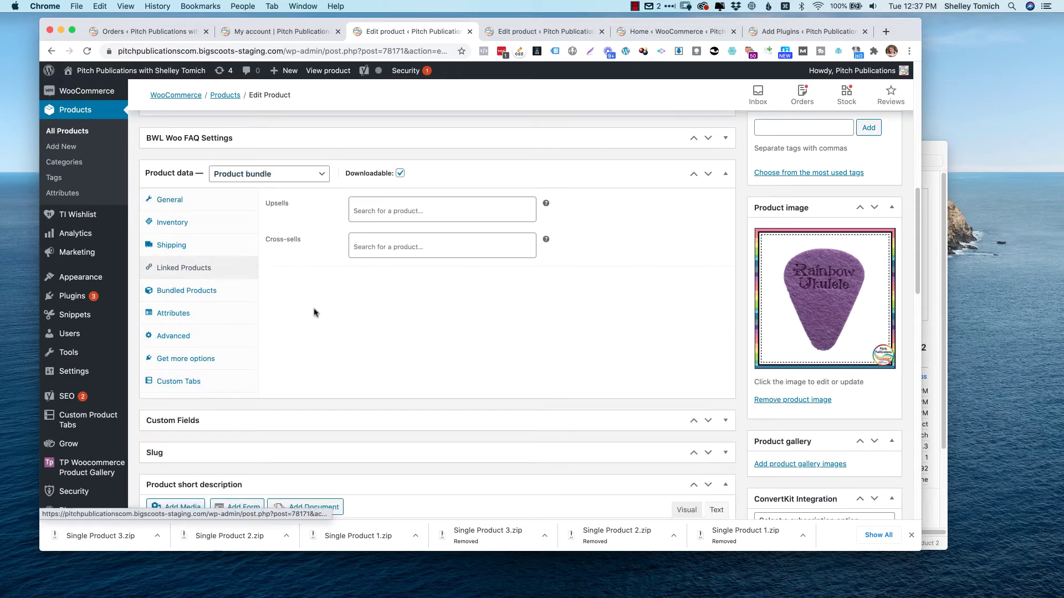
{"action": "left_click", "coordinate": [268, 173]}
{"action": "left_click", "coordinate": [266, 109]}
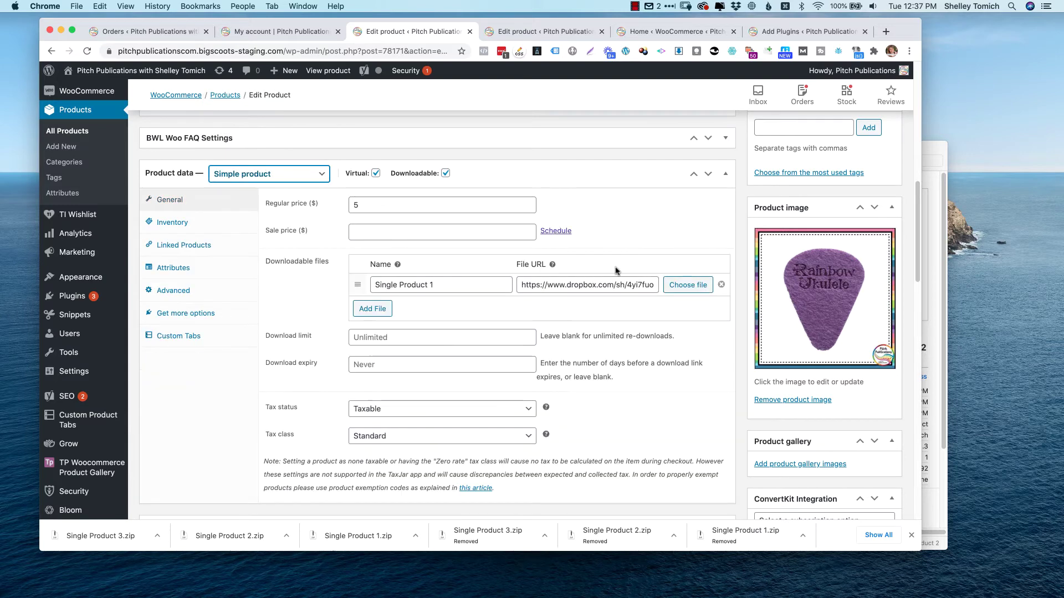
In Single Product 1's linked products, add Bundle Product 1 2 3 as an upsell and Single Product 2 and Single Product 3 as bundle-sells.
{"action": "left_click", "coordinate": [184, 245]}
{"action": "left_click", "coordinate": [395, 205]}
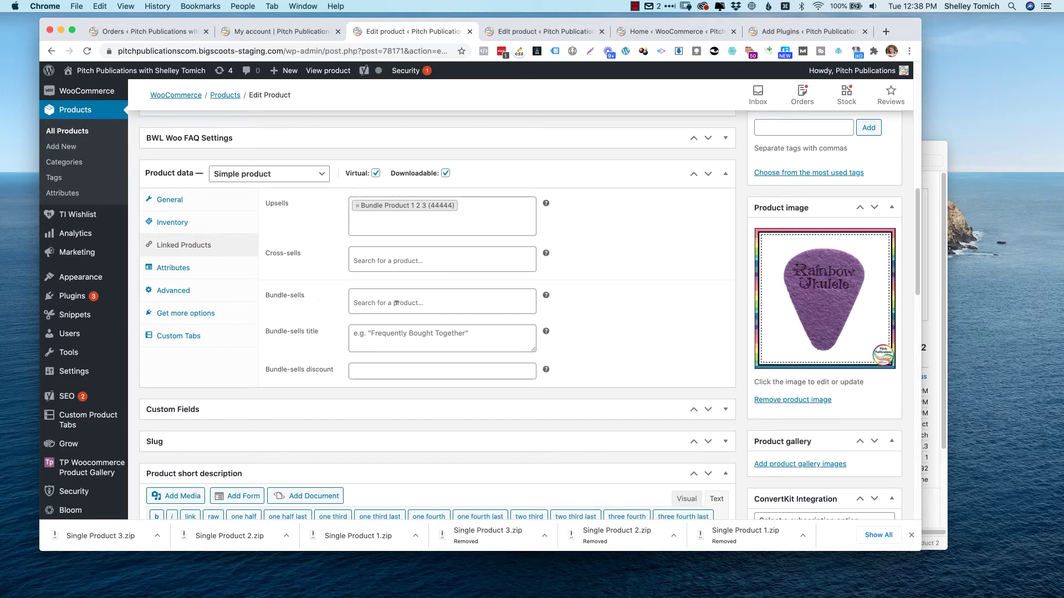
{"action": "left_click", "coordinate": [357, 302]}
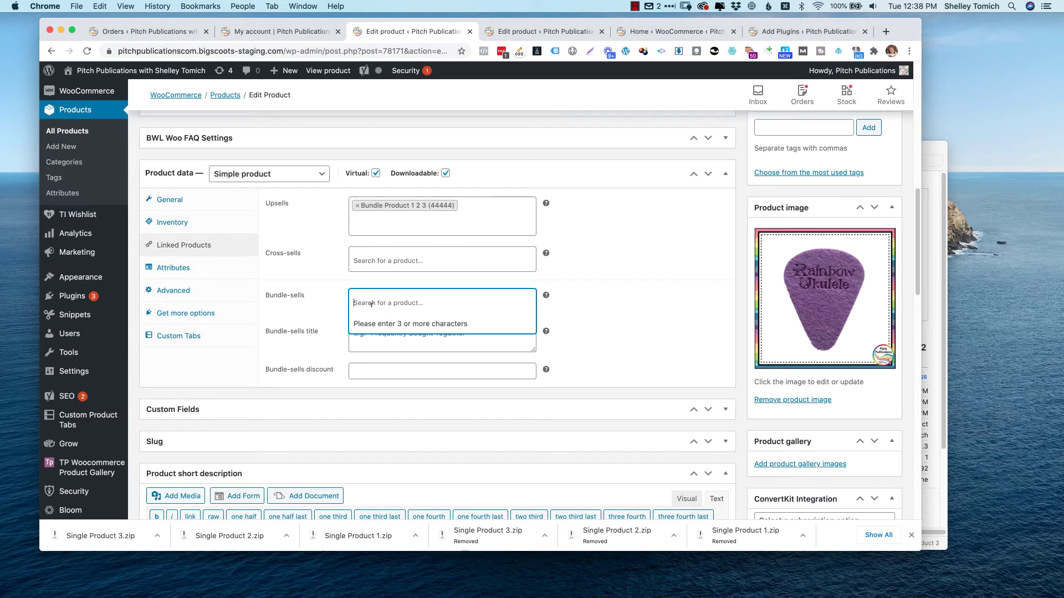
{"action": "type", "text": "singl"}
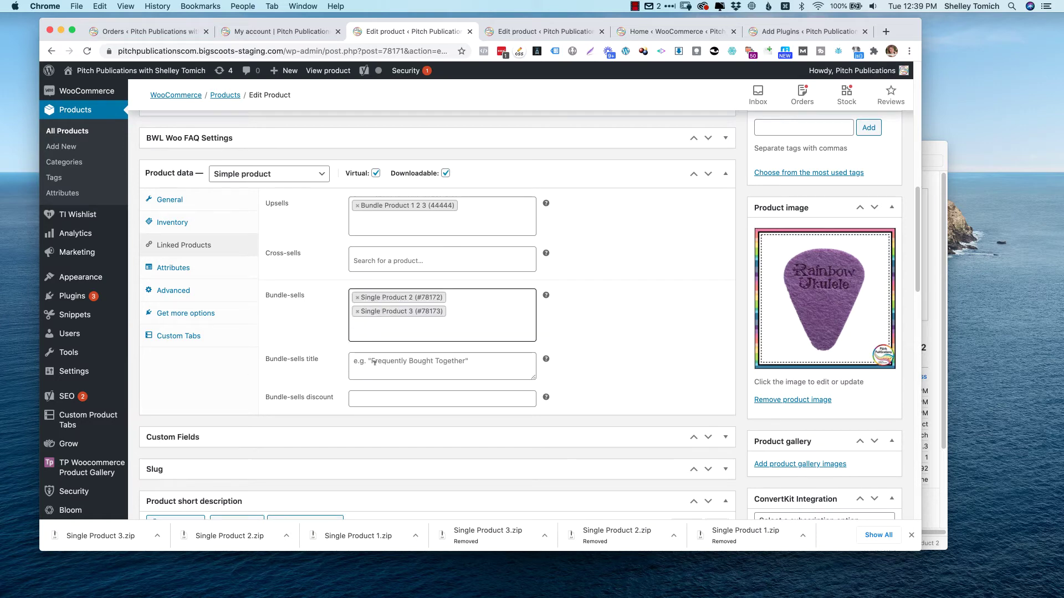
Set the bundle-sells title to "Buy these together and save!" and the bundle-sells discount to 33.
{"action": "left_click", "coordinate": [375, 362]}
{"action": "type", "text": "Fre"}
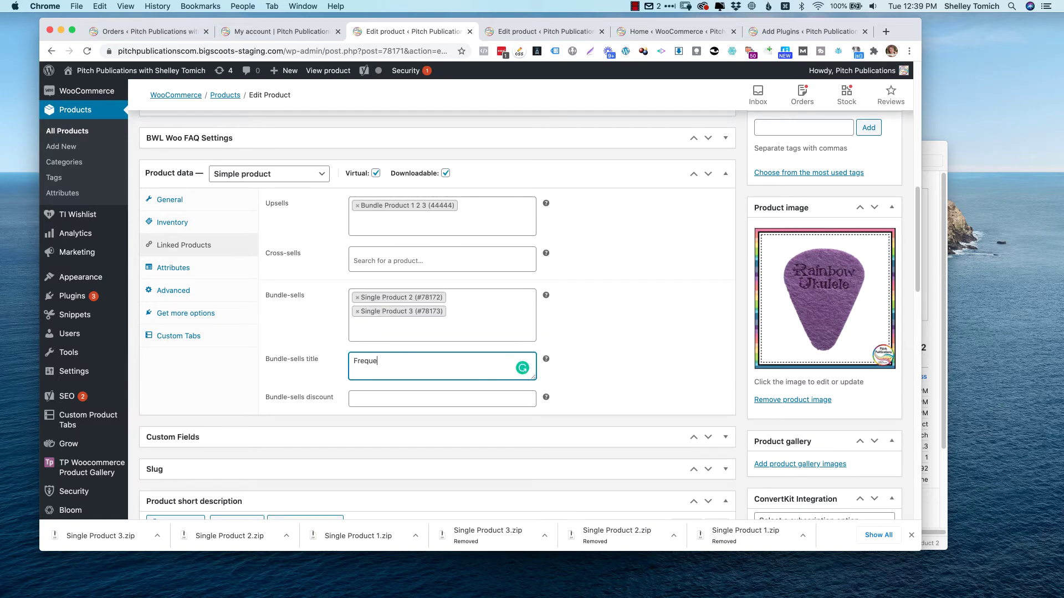
{"action": "type", "text": "que"}
{"action": "key", "text": "BackSpace"}
{"action": "key", "text": "BackSpace"}
{"action": "key", "text": "BackSpace"}
{"action": "key", "text": "BackSpace"}
{"action": "key", "text": "BackSpace"}
{"action": "key", "text": "BackSpace"}
{"action": "left_click", "coordinate": [475, 397]}
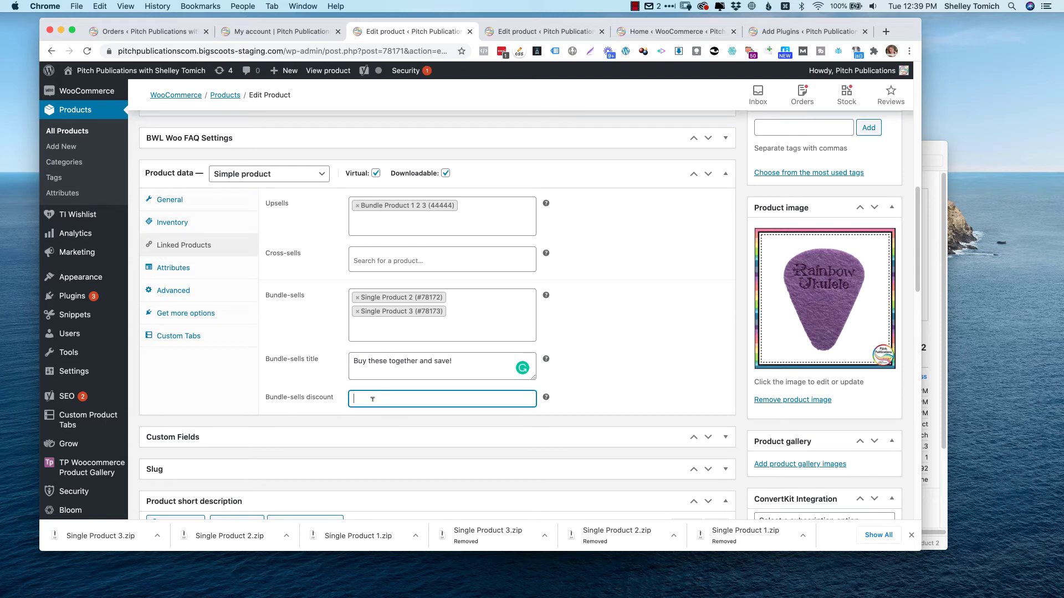
{"action": "type", "text": "33"}
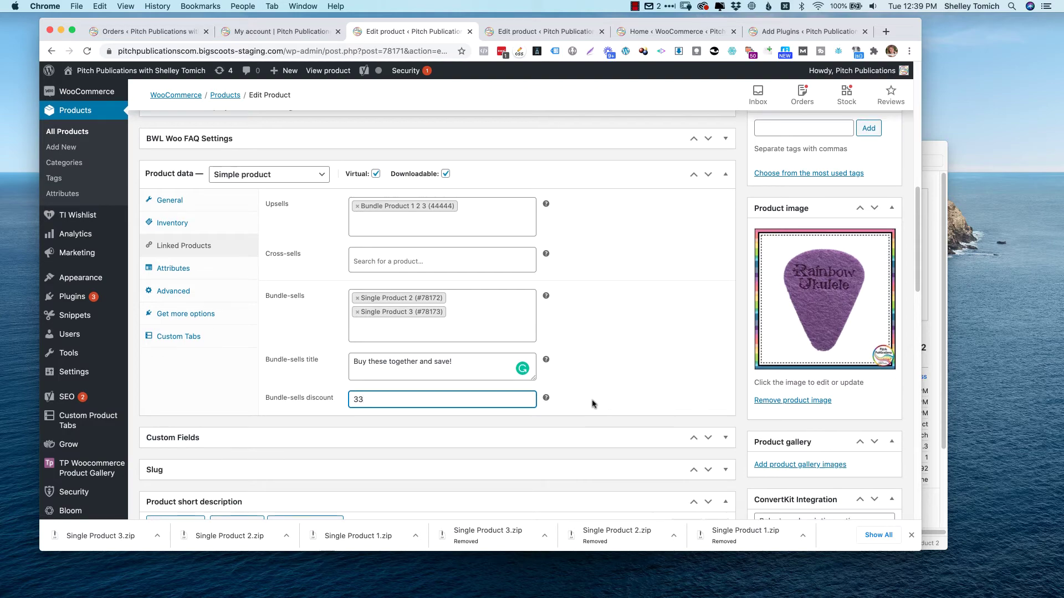
Update Single Product 1 and review the discounted bundle-sells offer on its product page.
{"action": "scroll", "coordinate": [592, 404], "scroll_direction": "up", "scroll_amount": 15}
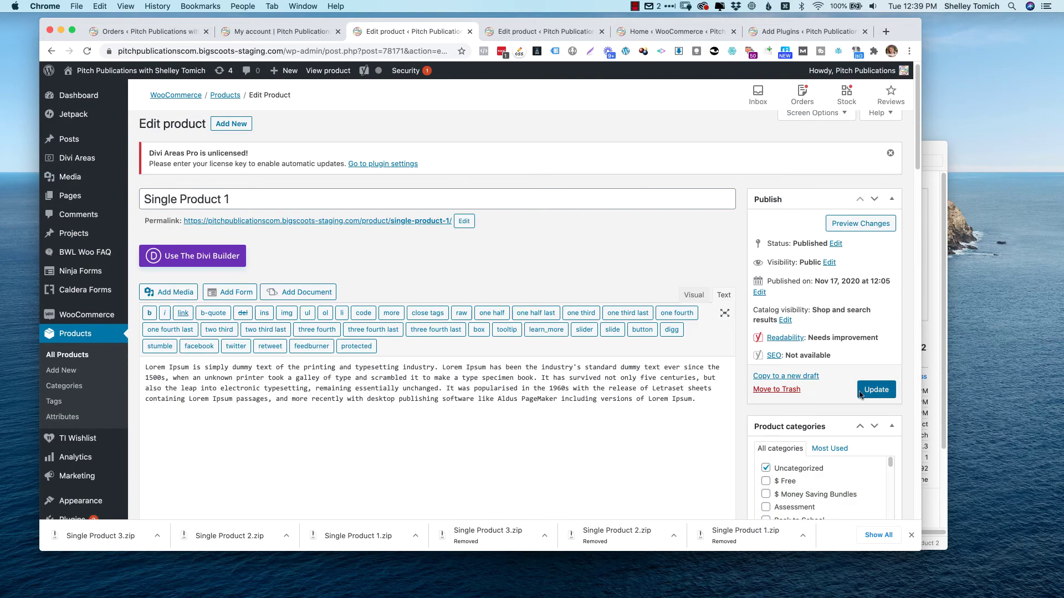
{"action": "left_click", "coordinate": [861, 395]}
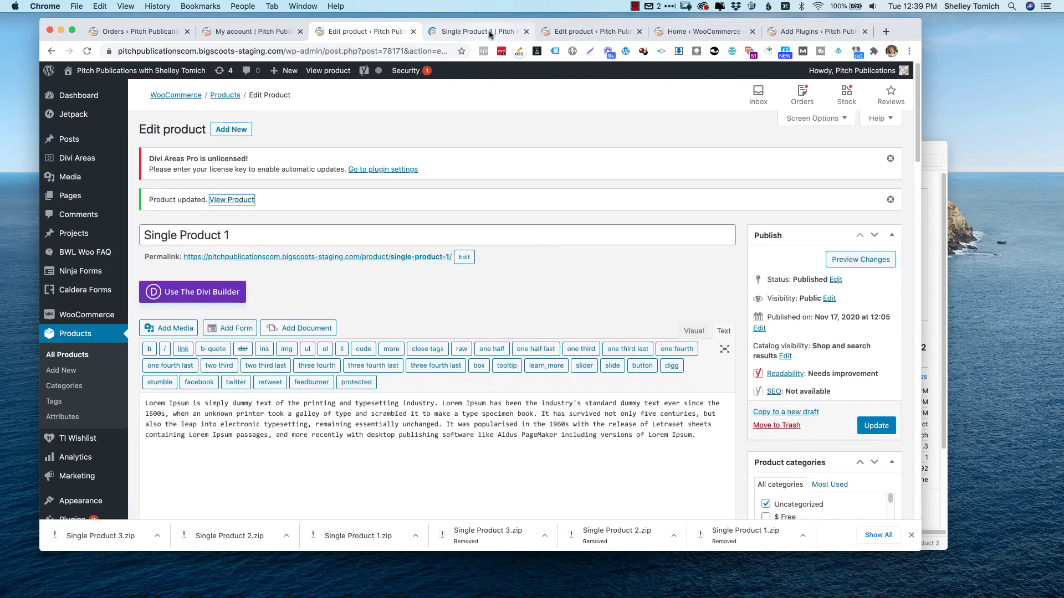
{"action": "left_click", "coordinate": [489, 32]}
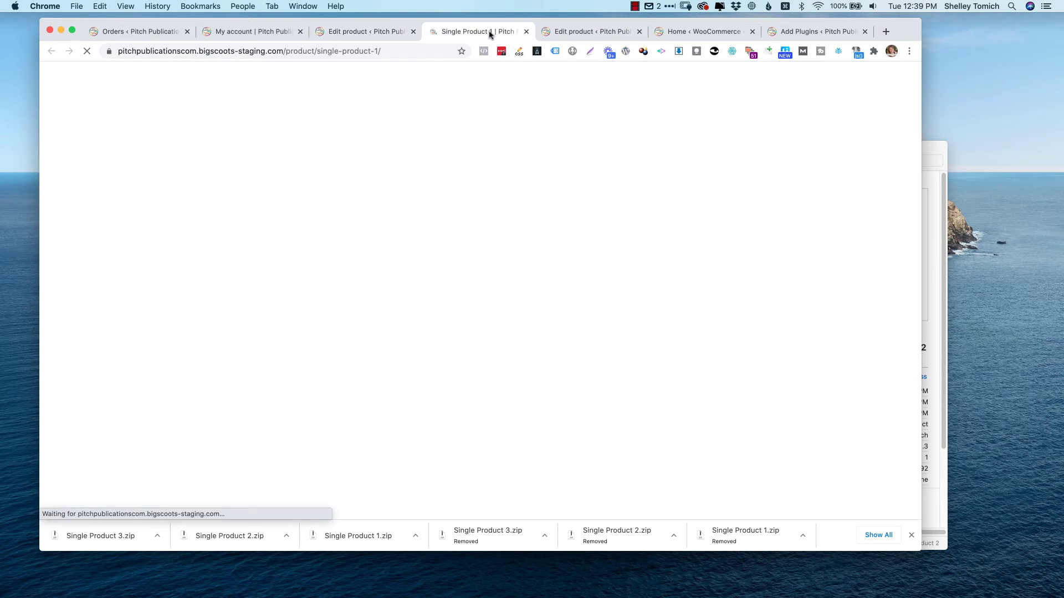
{"action": "scroll", "coordinate": [535, 204], "scroll_direction": "down", "scroll_amount": 5}
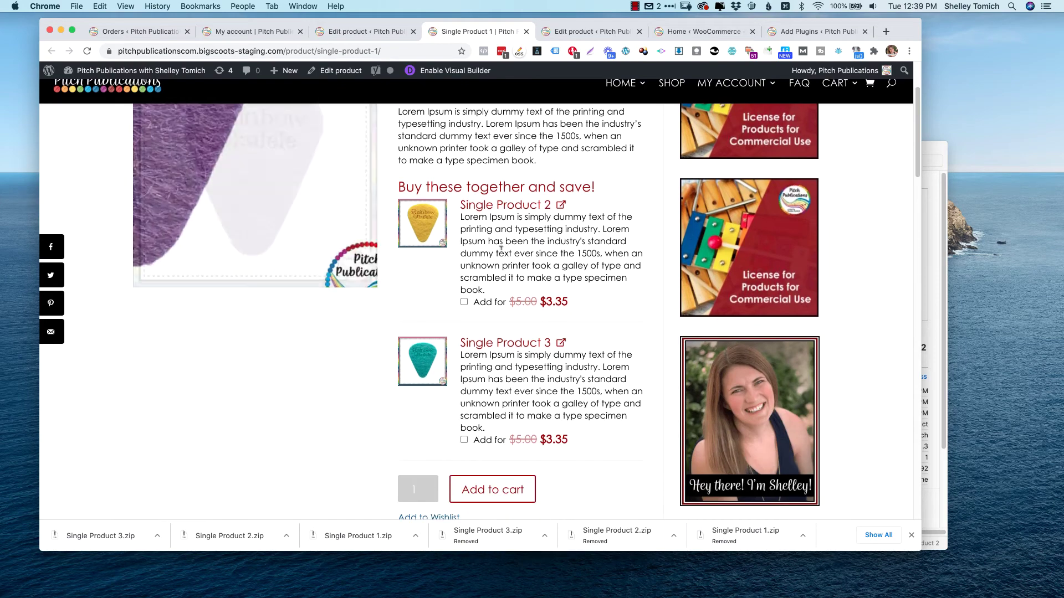
{"action": "scroll", "coordinate": [580, 305], "scroll_direction": "up", "scroll_amount": 4}
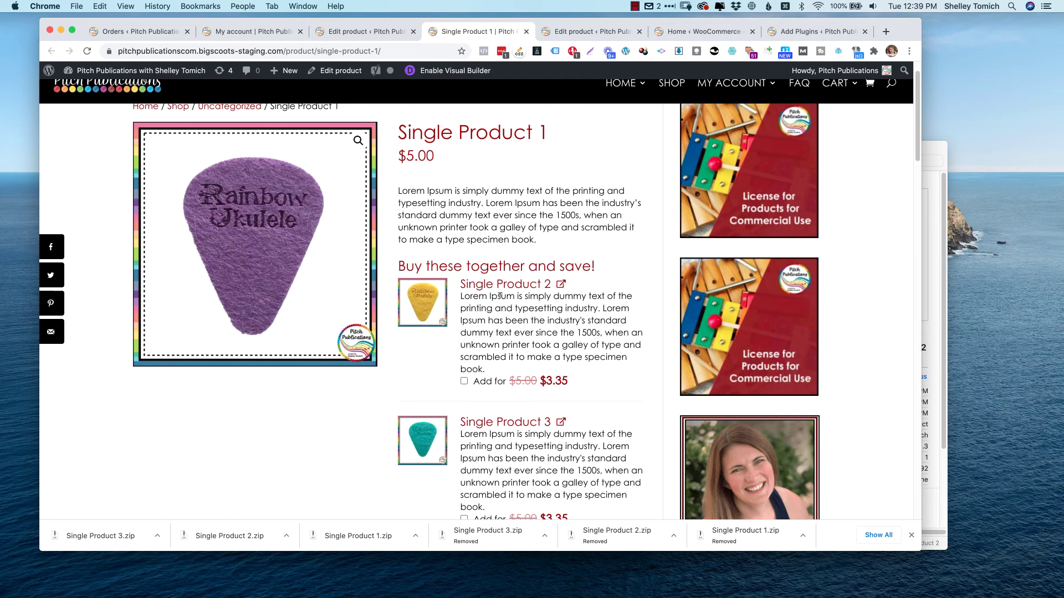
{"action": "scroll", "coordinate": [500, 295], "scroll_direction": "up", "scroll_amount": 1}
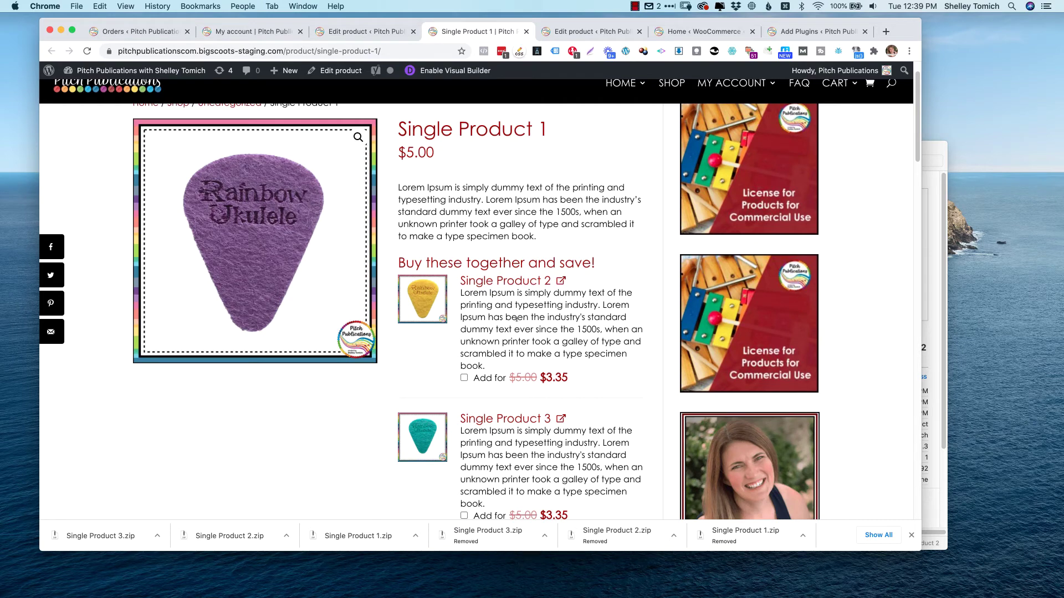
{"action": "scroll", "coordinate": [516, 319], "scroll_direction": "up", "scroll_amount": 2}
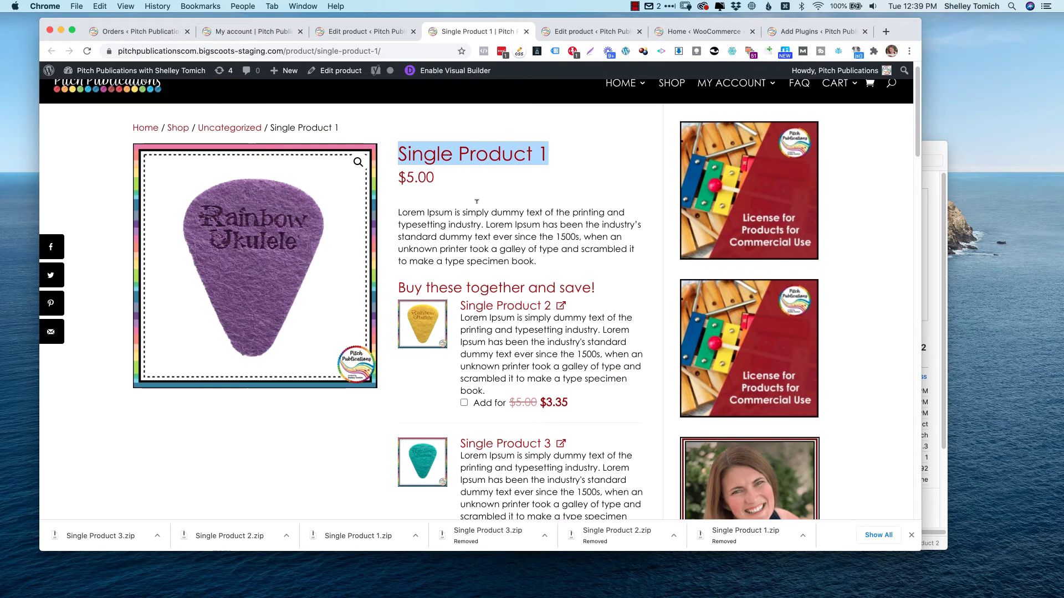
Add Single Product 1 to the cart together with the discounted bundle-sells Single Product 2 and Single Product 3.
{"action": "left_click_drag", "start_coordinate": [396, 214], "coordinate": [489, 217]}
{"action": "left_click", "coordinate": [523, 252]}
{"action": "scroll", "coordinate": [475, 227], "scroll_direction": "down", "scroll_amount": 3}
{"action": "left_click", "coordinate": [542, 388]}
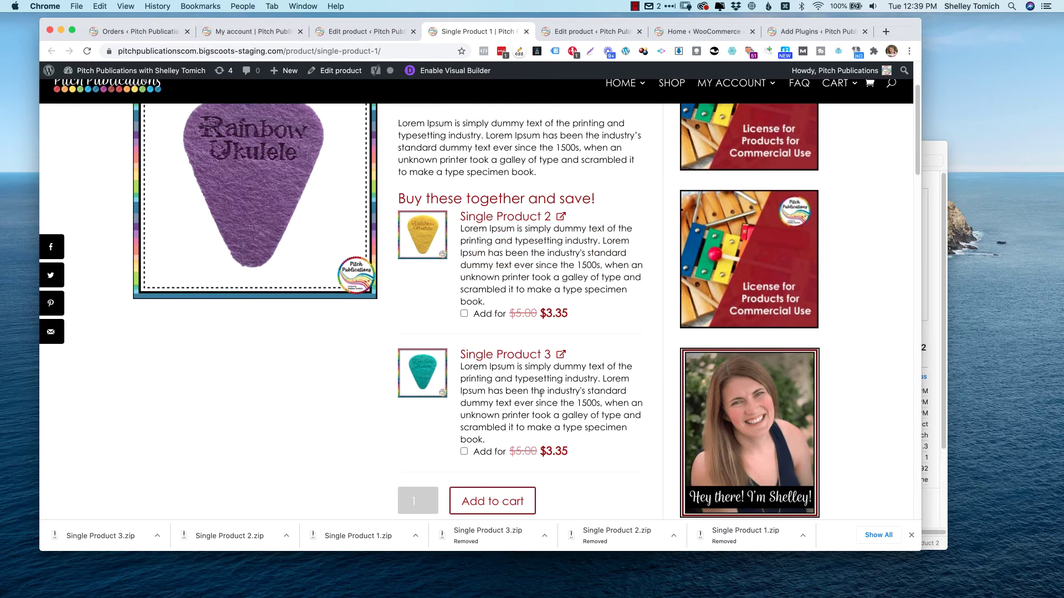
{"action": "scroll", "coordinate": [541, 392], "scroll_direction": "up", "scroll_amount": 1}
{"action": "scroll", "coordinate": [541, 395], "scroll_direction": "down", "scroll_amount": 1}
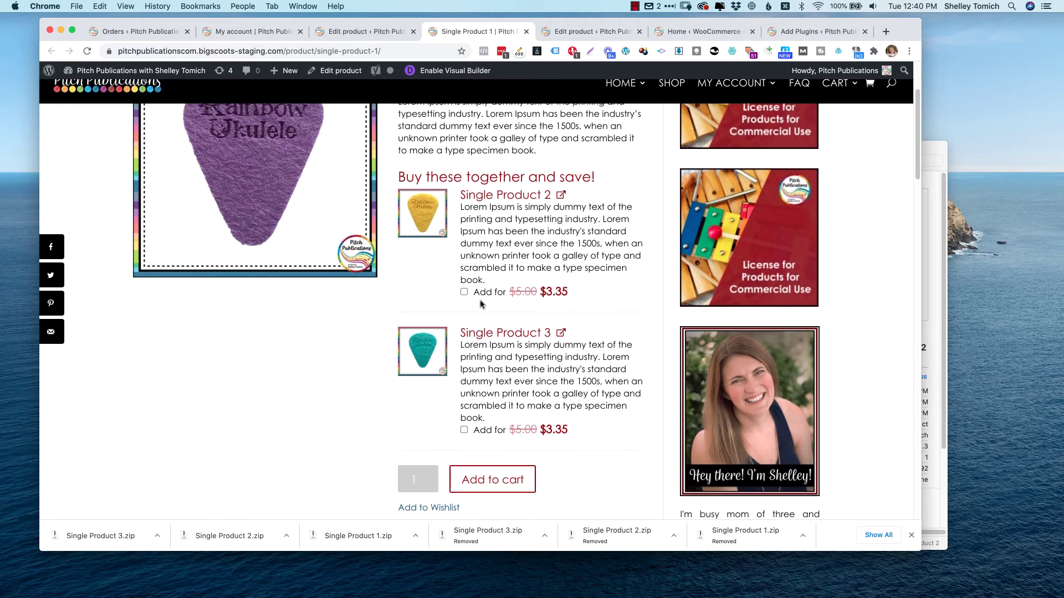
{"action": "scroll", "coordinate": [473, 302], "scroll_direction": "up", "scroll_amount": 5}
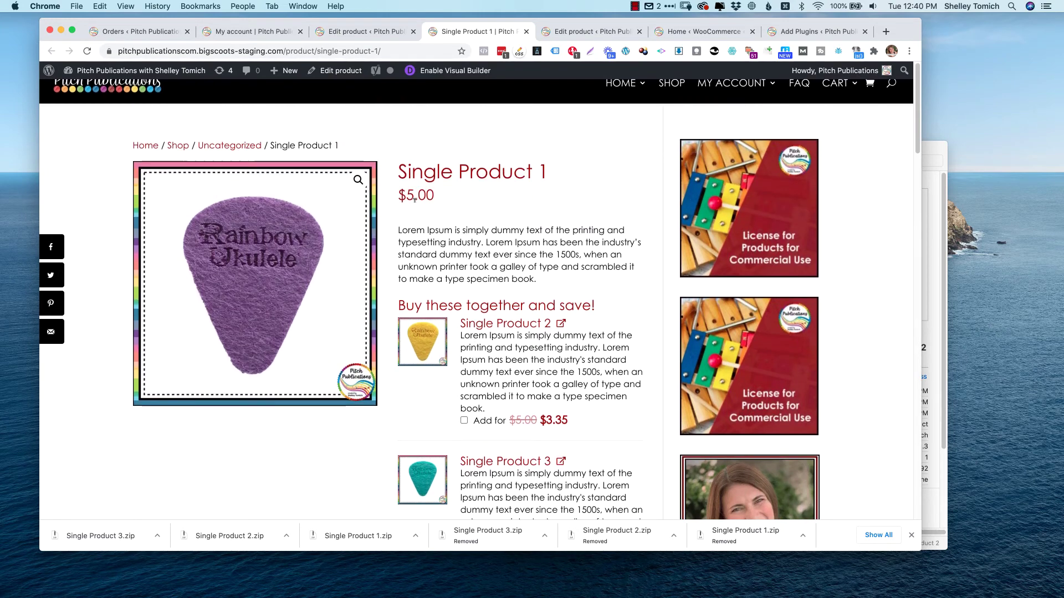
{"action": "scroll", "coordinate": [455, 266], "scroll_direction": "down", "scroll_amount": 5}
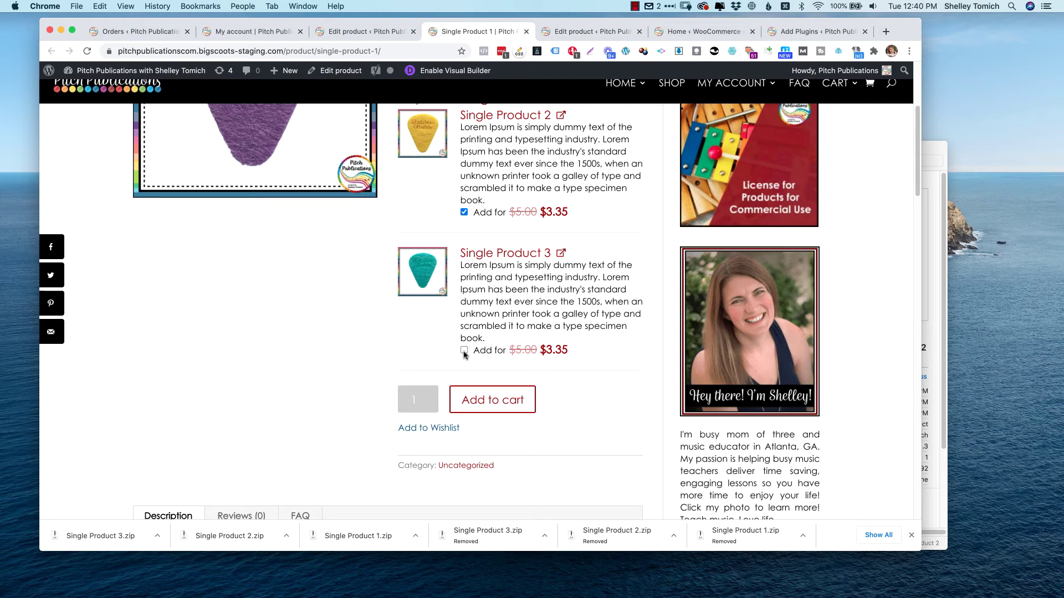
{"action": "left_click", "coordinate": [490, 408]}
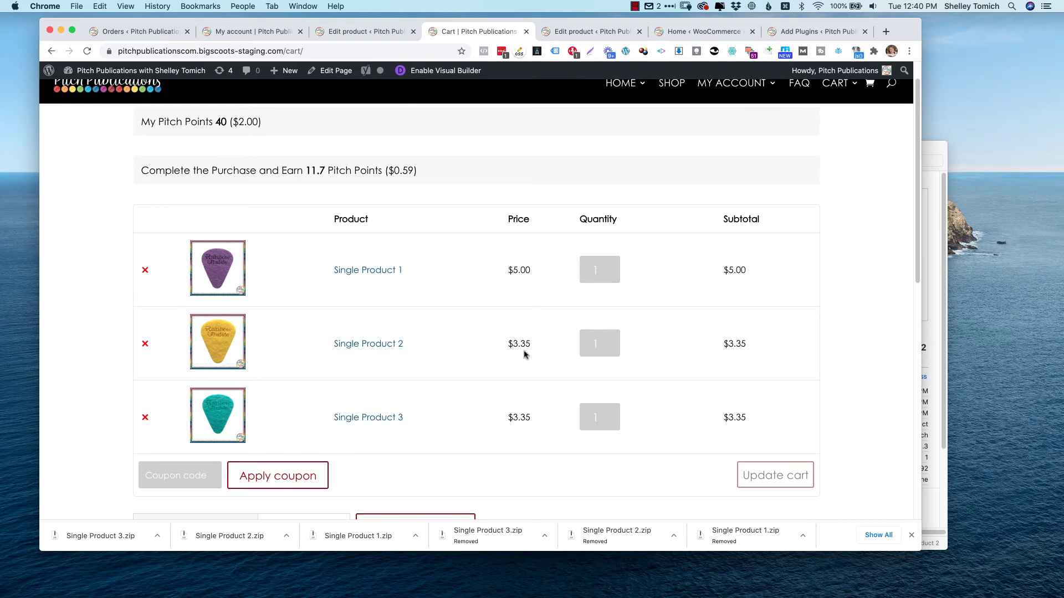
Remove Single Product 3 and the parent item Single Product 1 from the cart.
{"action": "scroll", "coordinate": [524, 410], "scroll_direction": "down", "scroll_amount": 3}
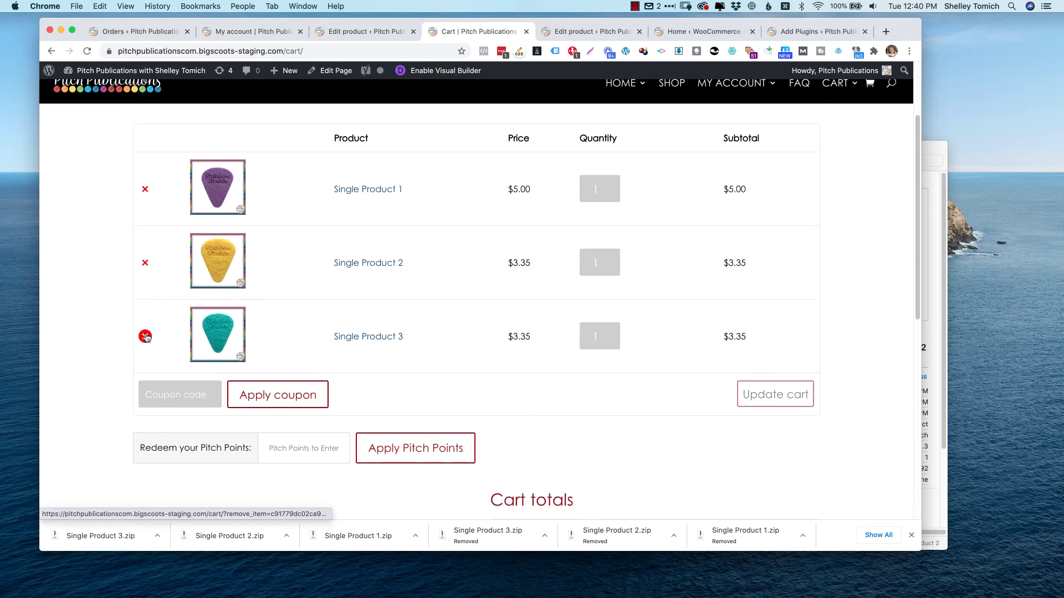
{"action": "left_click", "coordinate": [145, 337]}
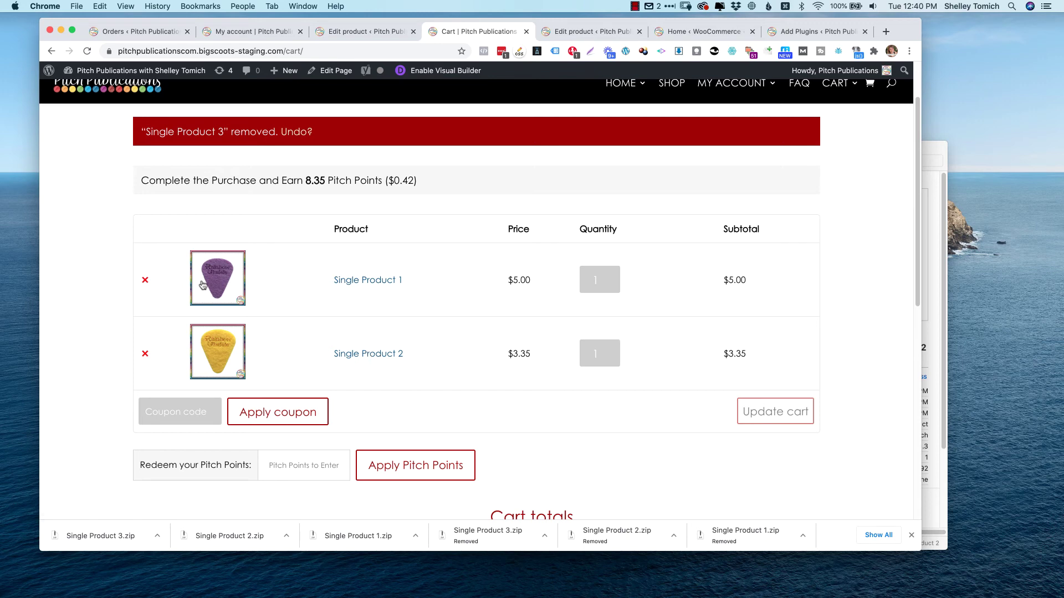
{"action": "left_click", "coordinate": [146, 281]}
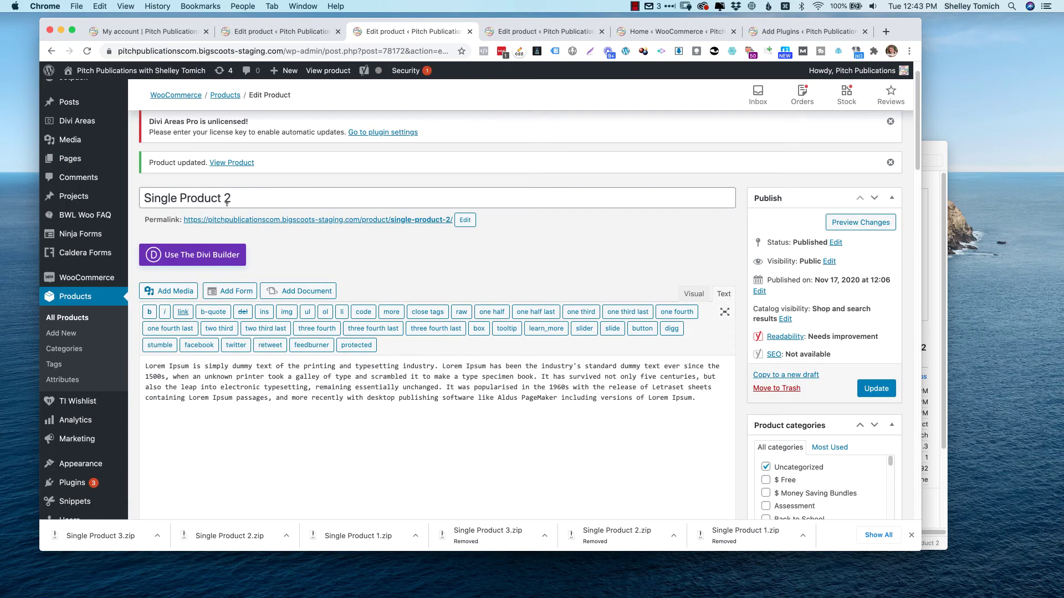
Check the edit pages of Single Product 2 and Single Product 3 and review the item prices and totals in the cart.
{"action": "left_click", "coordinate": [510, 32]}
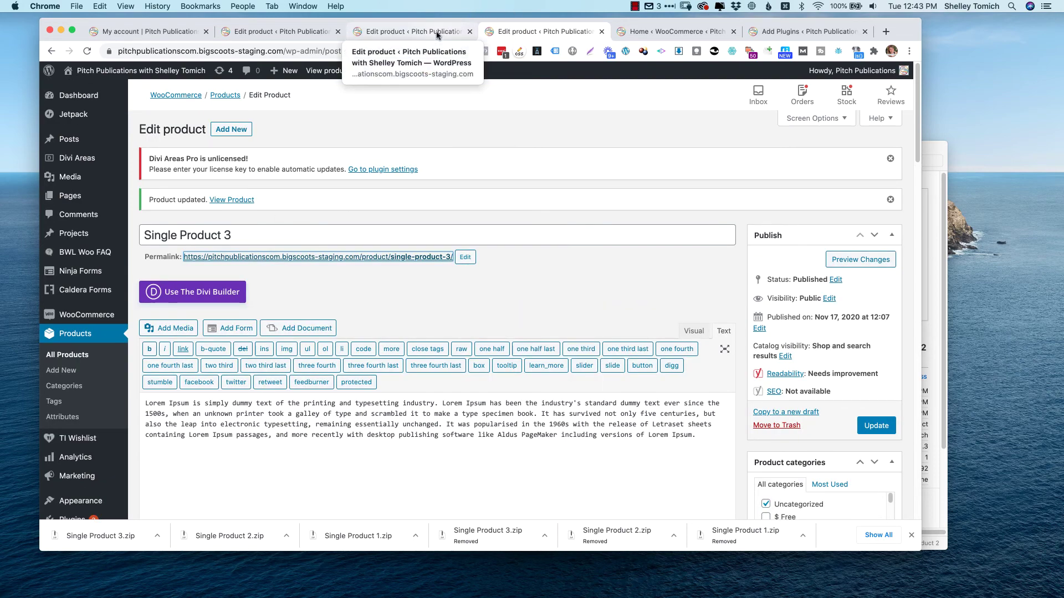
{"action": "left_click", "coordinate": [436, 34]}
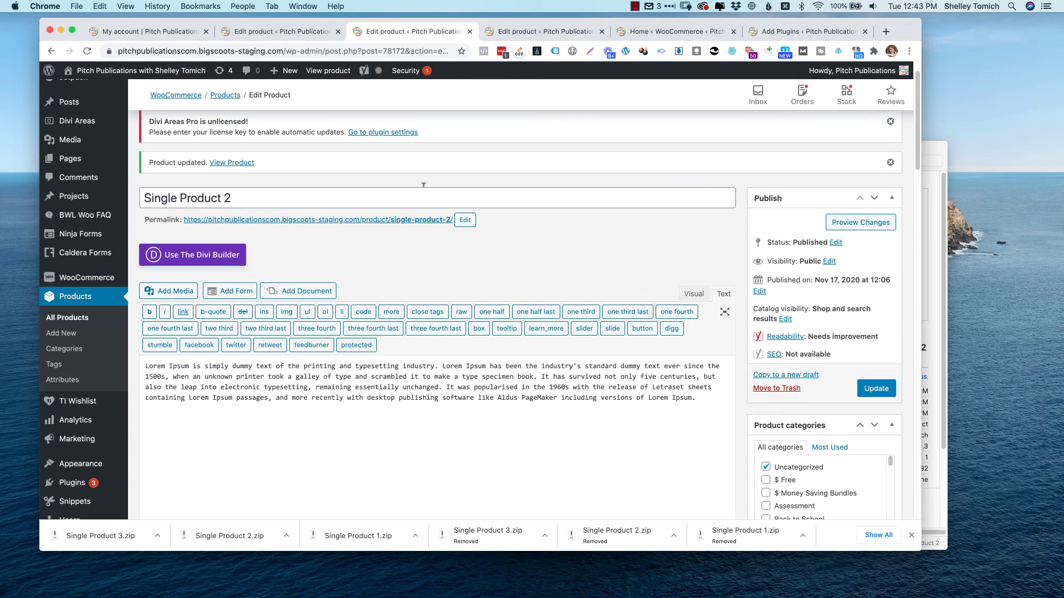
{"action": "left_click", "coordinate": [500, 35]}
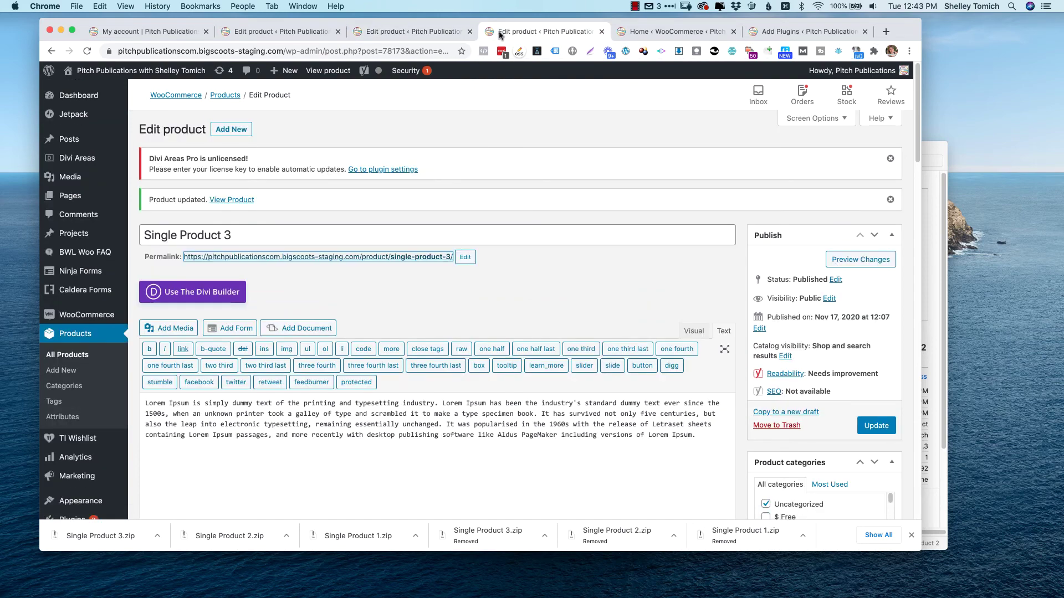
{"action": "key", "text": "ctrl+Tab"}
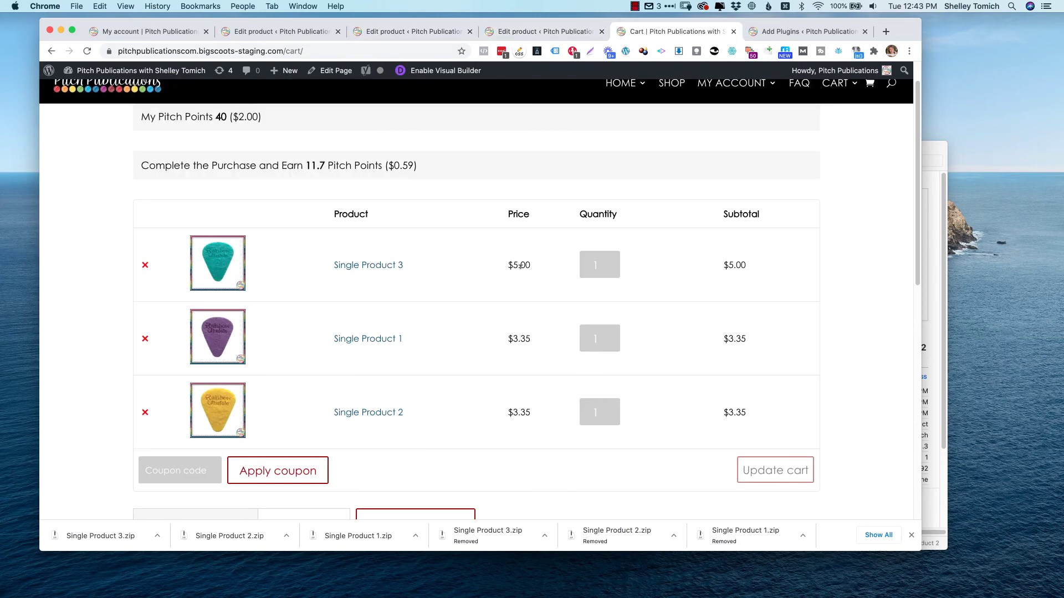
{"action": "scroll", "coordinate": [519, 336], "scroll_direction": "down", "scroll_amount": 5}
{"action": "scroll", "coordinate": [520, 336], "scroll_direction": "up", "scroll_amount": 5}
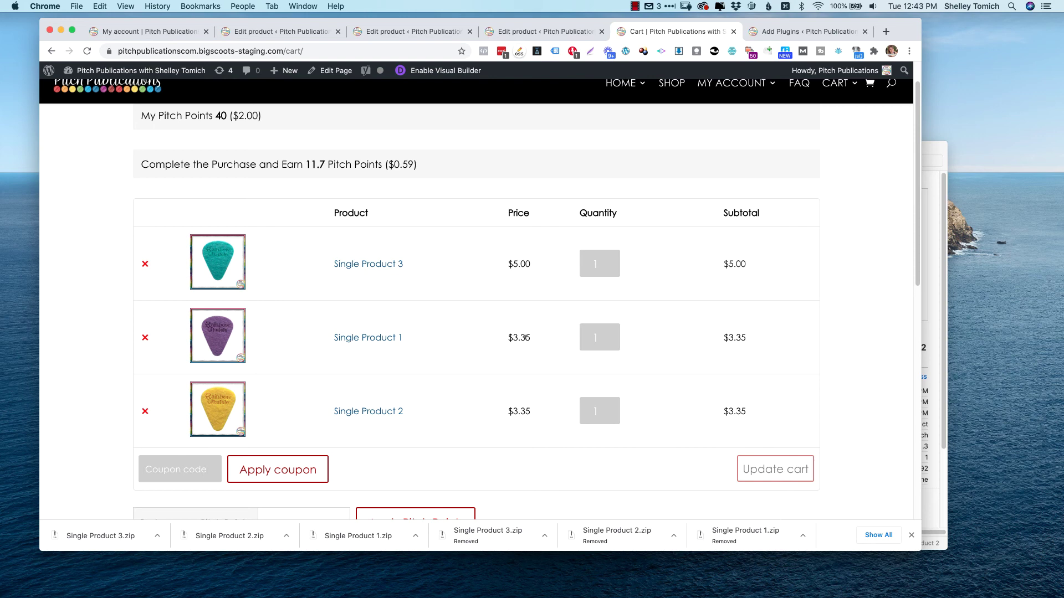
{"action": "scroll", "coordinate": [512, 429], "scroll_direction": "down", "scroll_amount": 4}
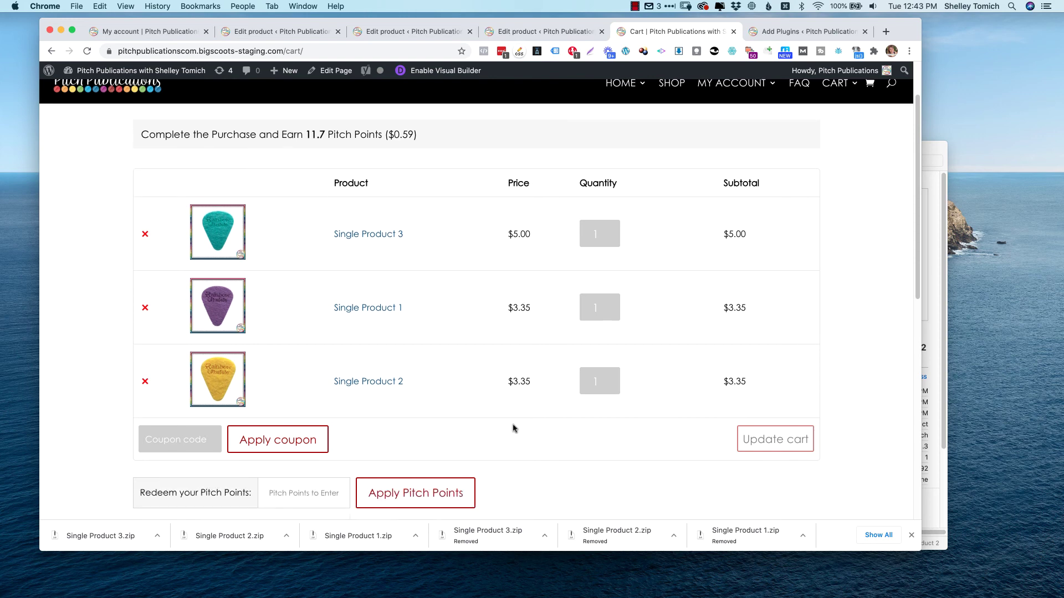
{"action": "scroll", "coordinate": [646, 386], "scroll_direction": "up", "scroll_amount": 3}
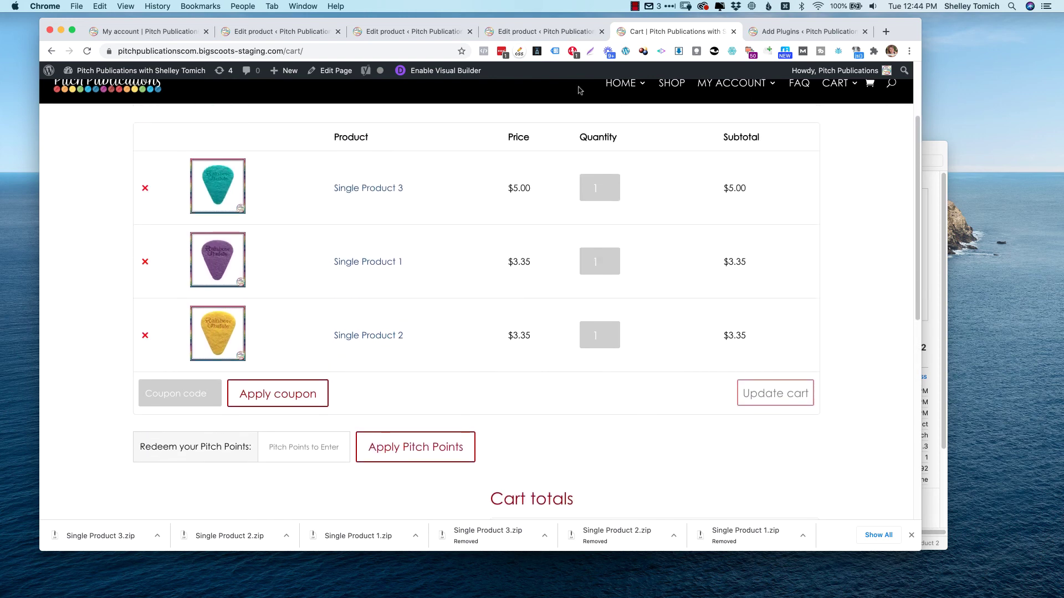
Change the bundle-sells discount of Single Product 3 and update the product.
{"action": "left_click", "coordinate": [546, 32]}
{"action": "scroll", "coordinate": [490, 295], "scroll_direction": "down", "scroll_amount": 10}
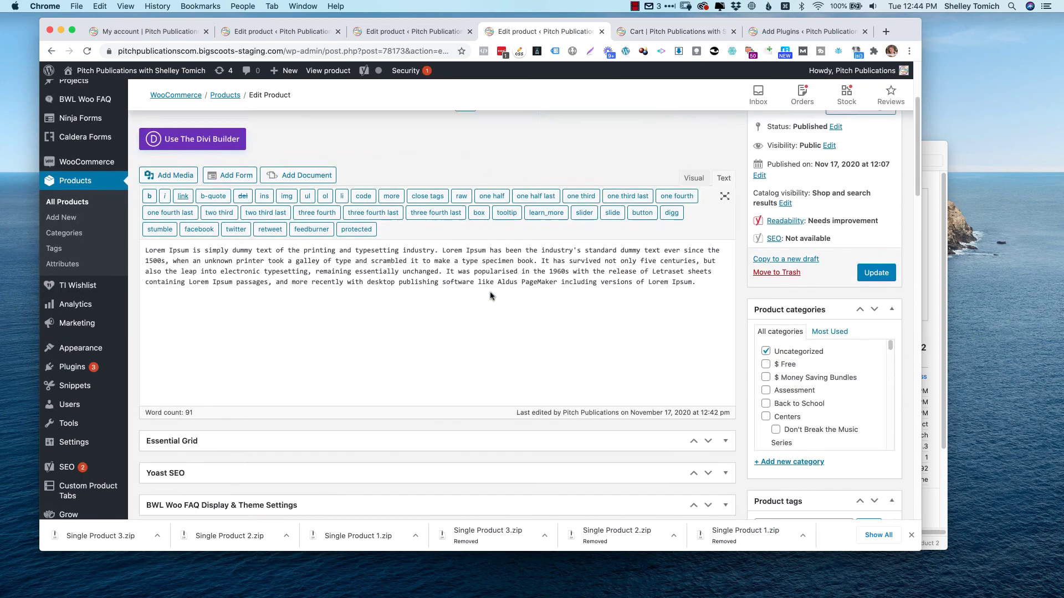
{"action": "scroll", "coordinate": [728, 435], "scroll_direction": "up", "scroll_amount": 2}
{"action": "scroll", "coordinate": [728, 435], "scroll_direction": "up", "scroll_amount": 6}
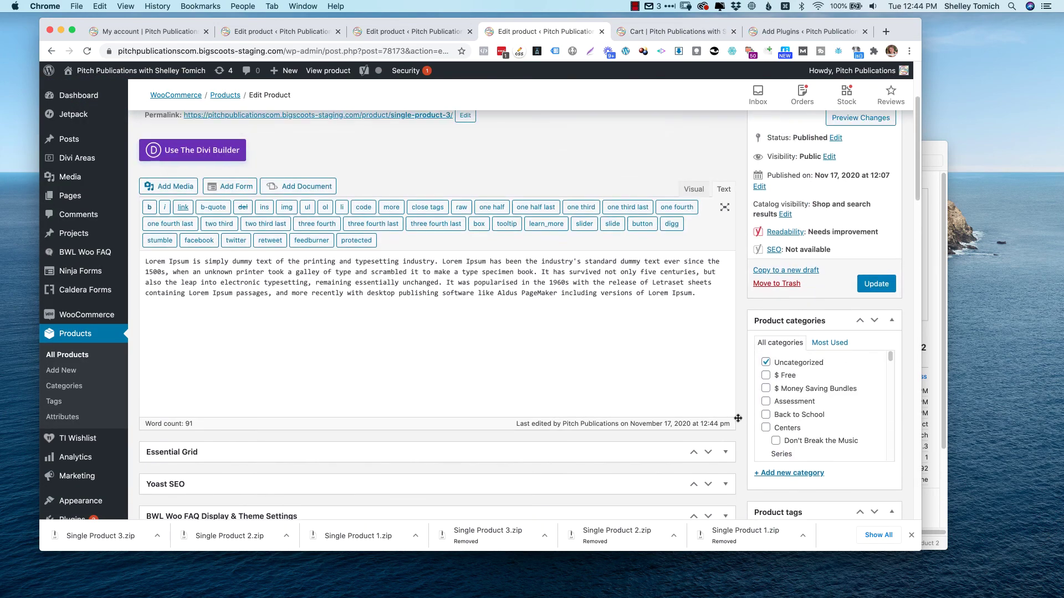
{"action": "left_click", "coordinate": [876, 283]}
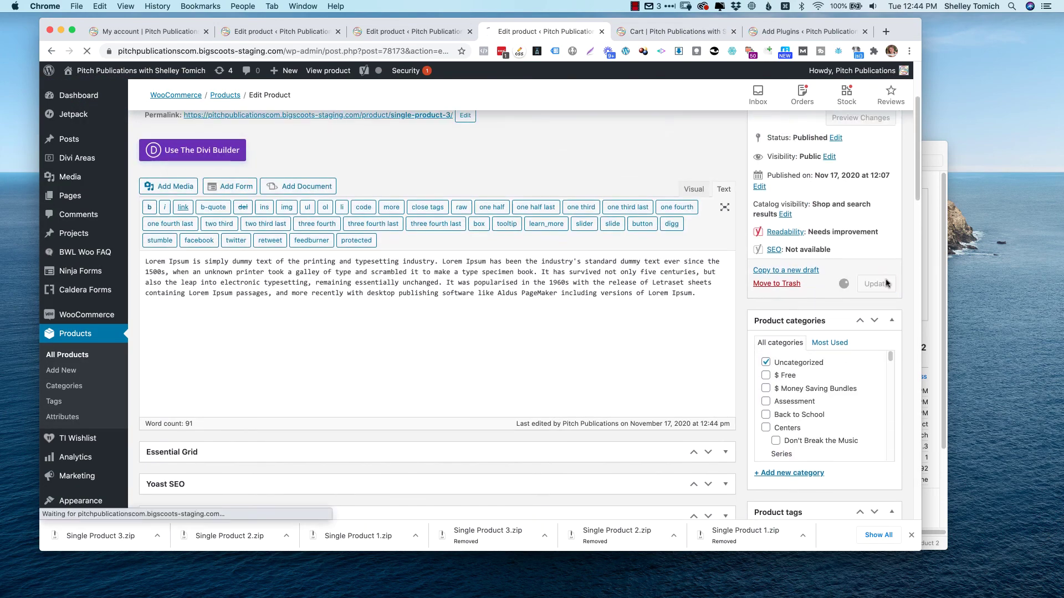
Reload the cart and review the prices of Single Product 3 and its bundle-sells.
{"action": "left_click", "coordinate": [654, 32]}
{"action": "left_click", "coordinate": [366, 51]}
{"action": "key", "text": "Return"}
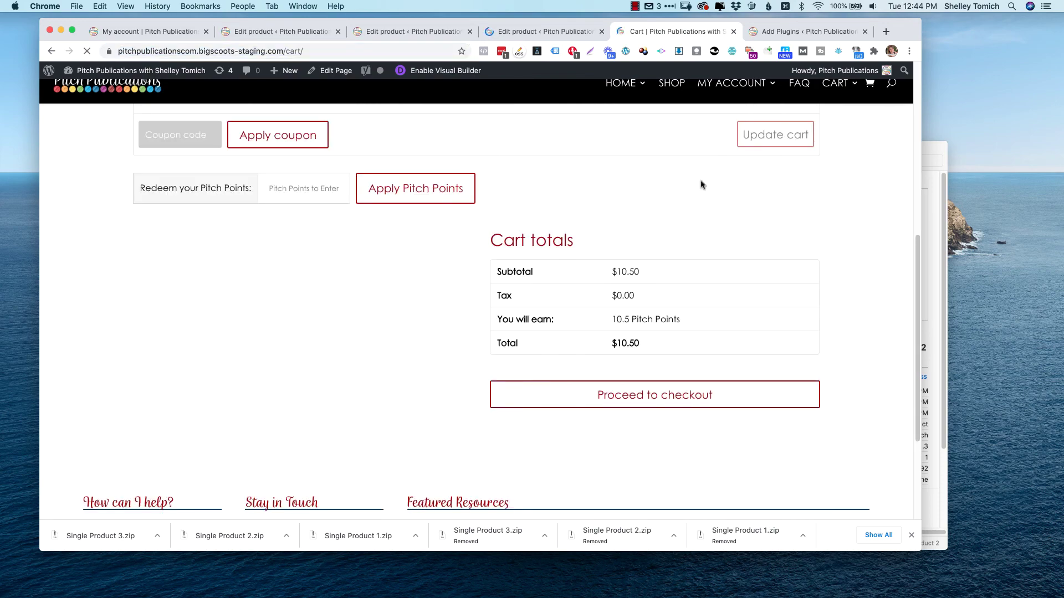
{"action": "scroll", "coordinate": [700, 183], "scroll_direction": "up", "scroll_amount": 5}
{"action": "scroll", "coordinate": [641, 285], "scroll_direction": "up", "scroll_amount": 1}
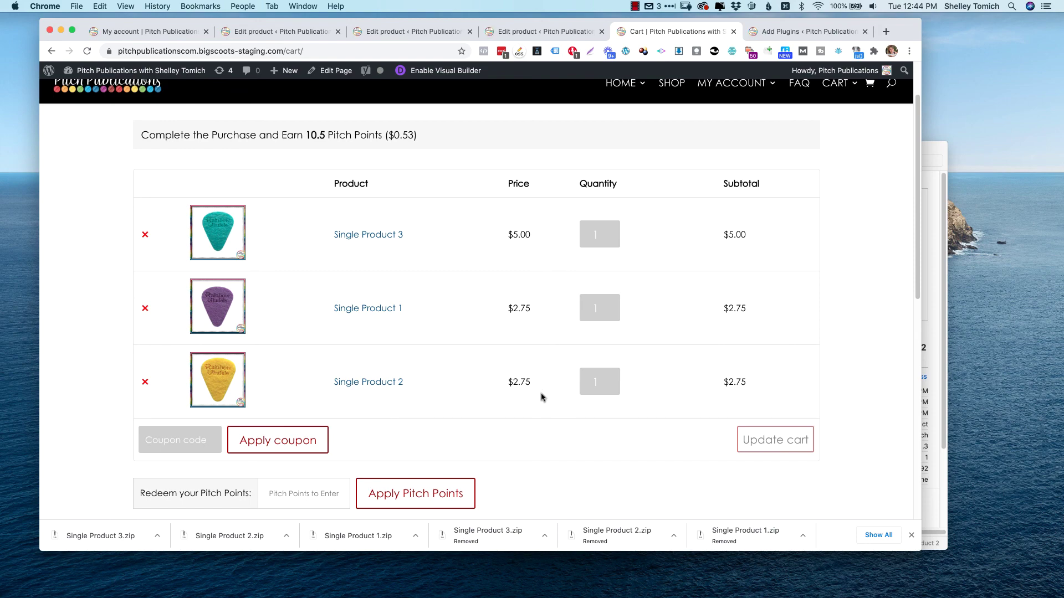
{"action": "scroll", "coordinate": [539, 400], "scroll_direction": "down", "scroll_amount": 3}
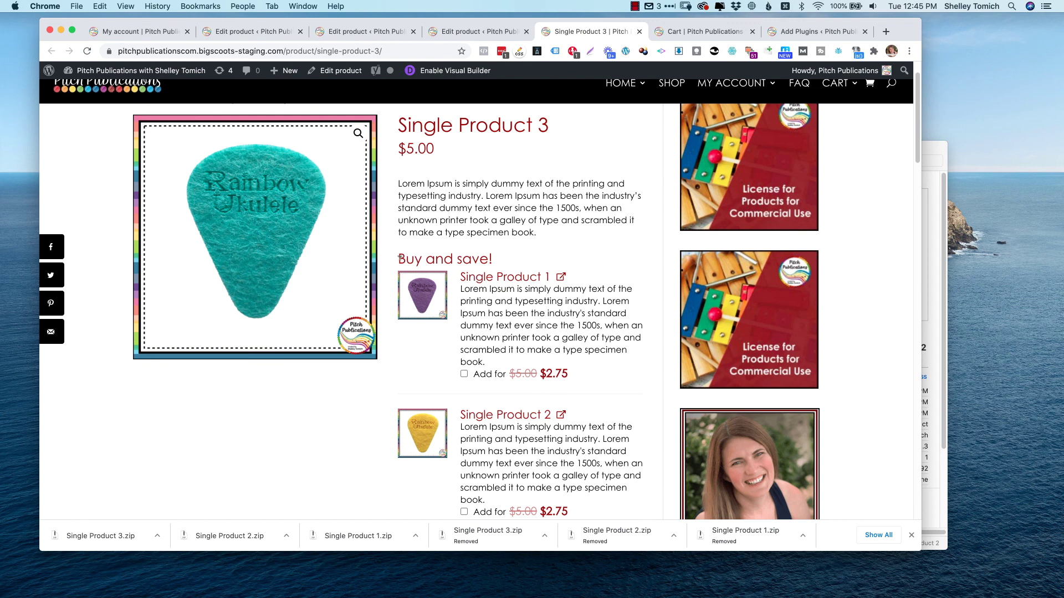
Examine the "Buy and save!" bundle-sells offer on Single Product 3's page and compare it with the cart.
{"action": "left_click_drag", "start_coordinate": [400, 256], "coordinate": [484, 260]}
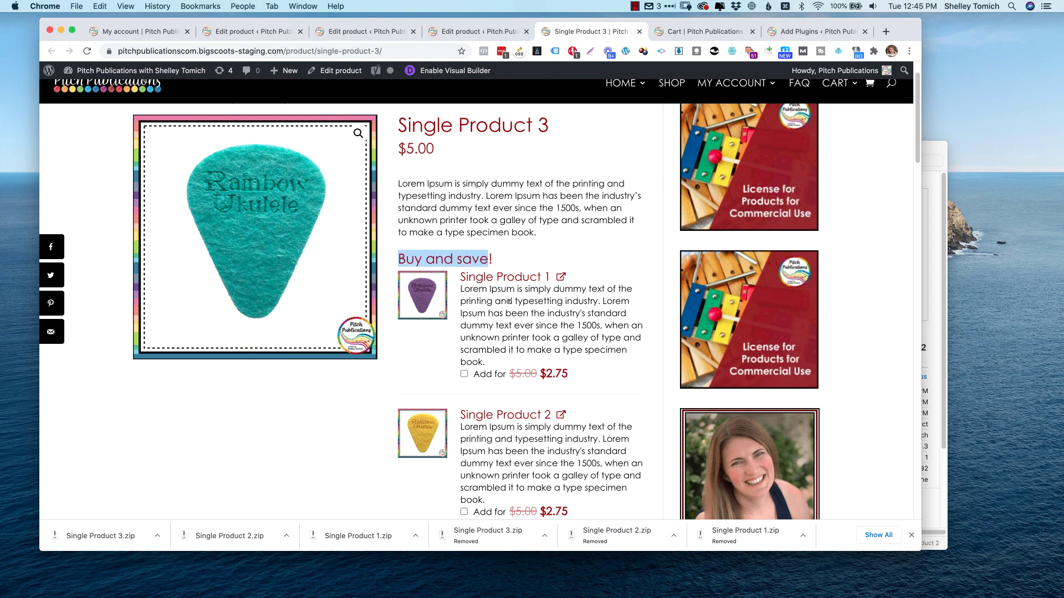
{"action": "scroll", "coordinate": [580, 394], "scroll_direction": "down", "scroll_amount": 1}
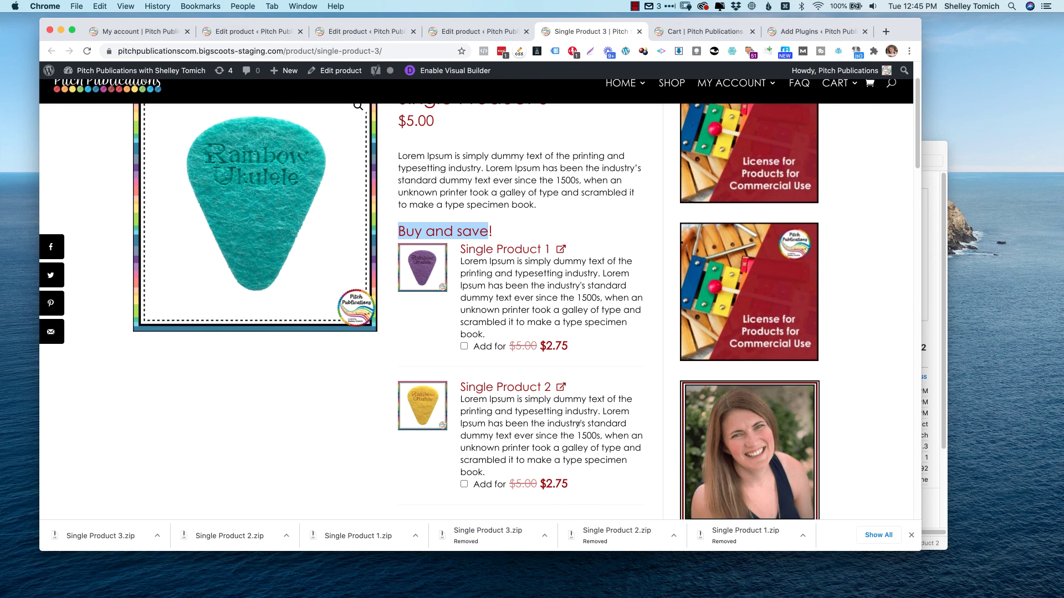
{"action": "scroll", "coordinate": [579, 426], "scroll_direction": "up", "scroll_amount": 1}
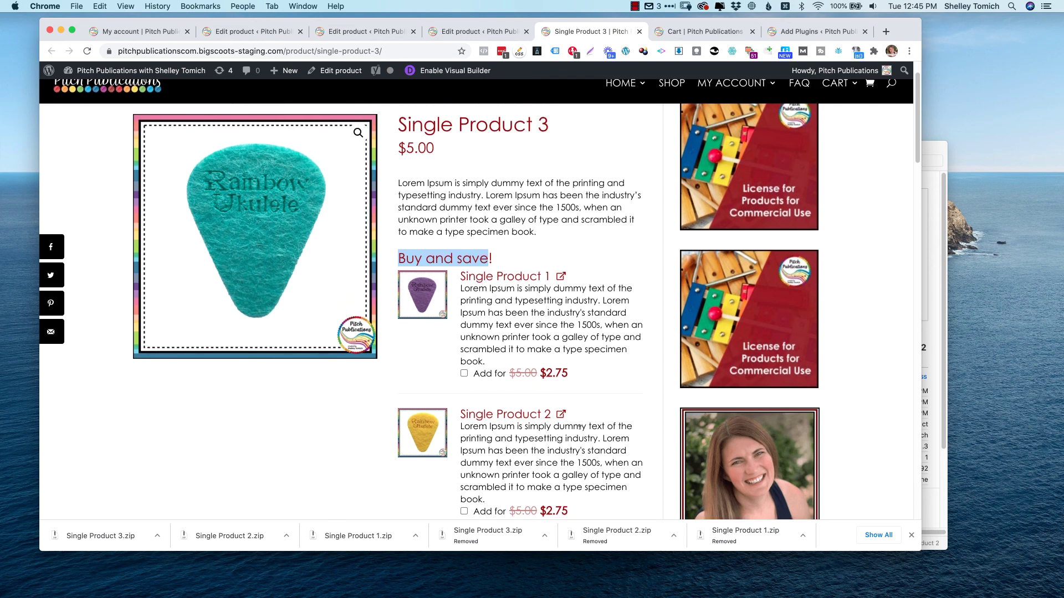
{"action": "scroll", "coordinate": [579, 426], "scroll_direction": "down", "scroll_amount": 1}
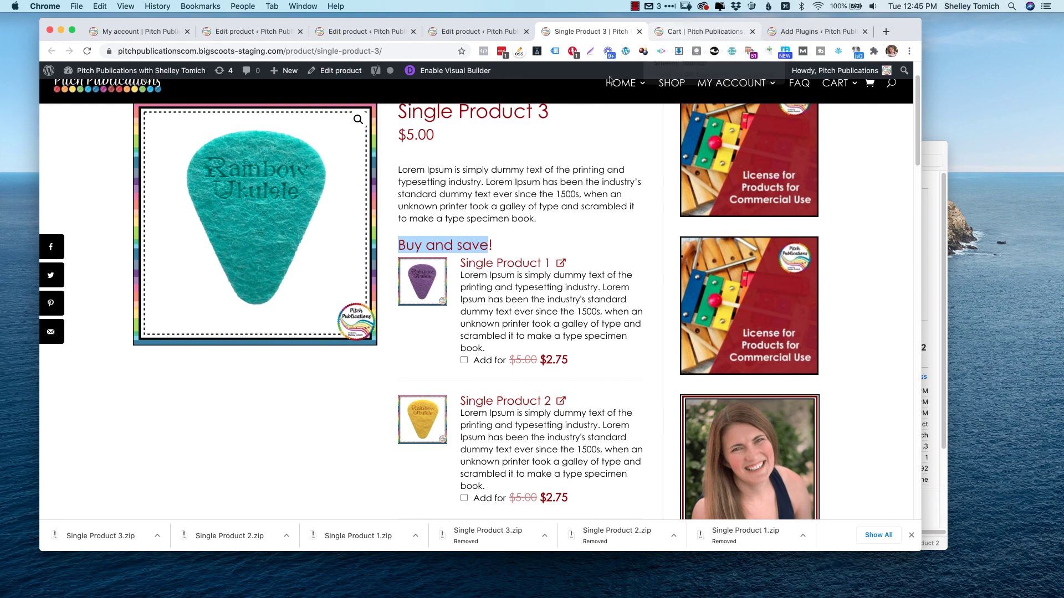
{"action": "left_click", "coordinate": [671, 33]}
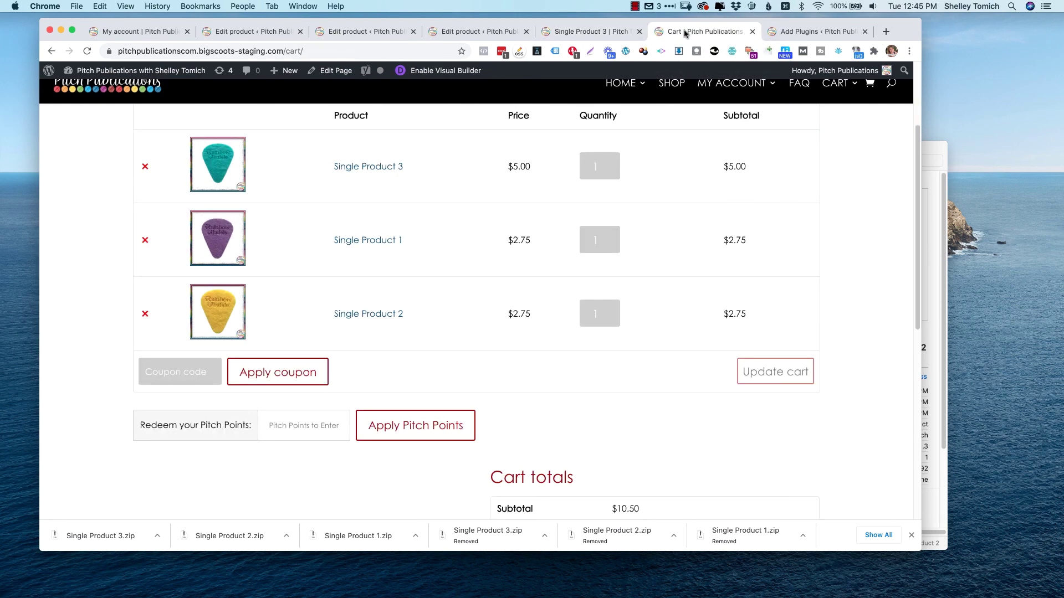